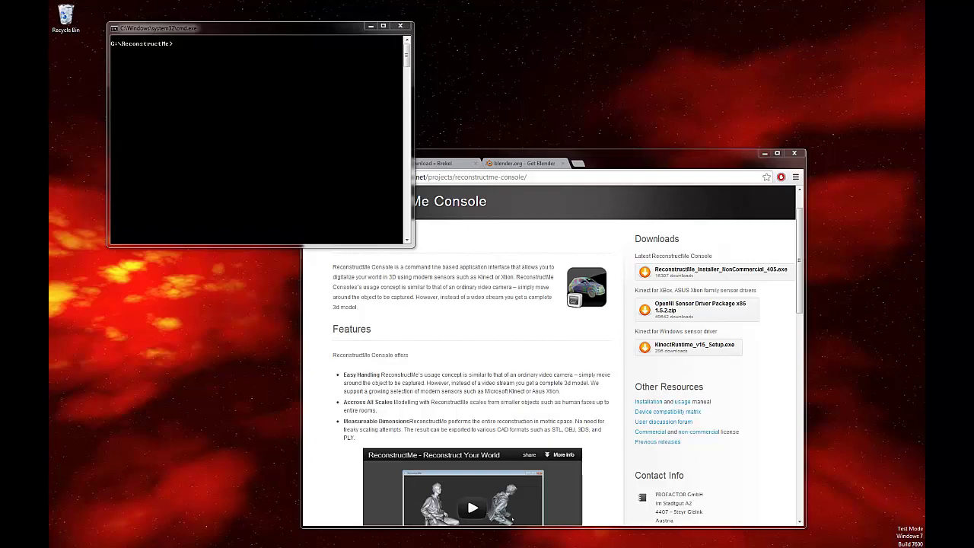
# - Examine the scanned head model from different angles in Blender
pyautogui.moveTo(695, 154); pyautogui.dragTo(744, 79)
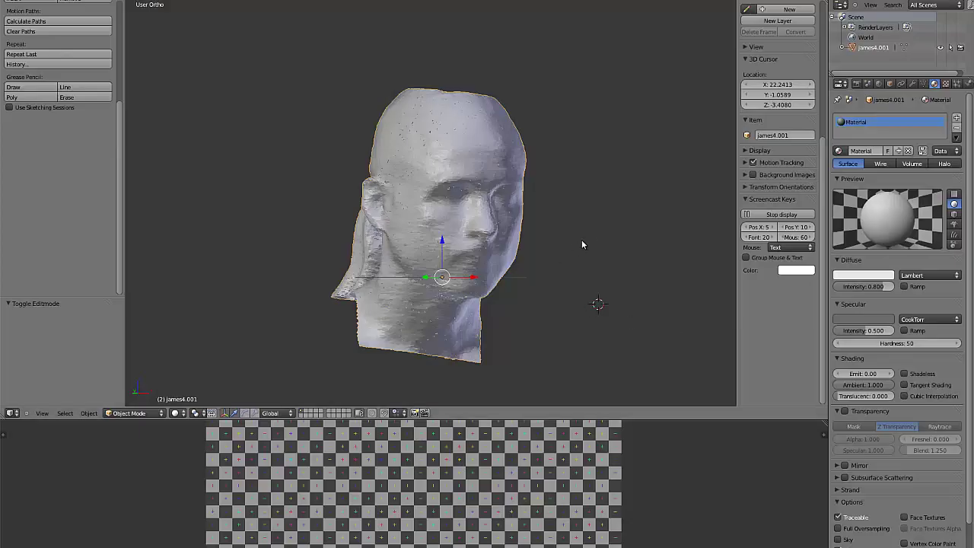
pyautogui.click(591, 238)
pyautogui.moveTo(607, 218); pyautogui.dragTo(428, 295, button='middle')
pyautogui.moveTo(324, 344); pyautogui.dragTo(333, 350, button='middle')
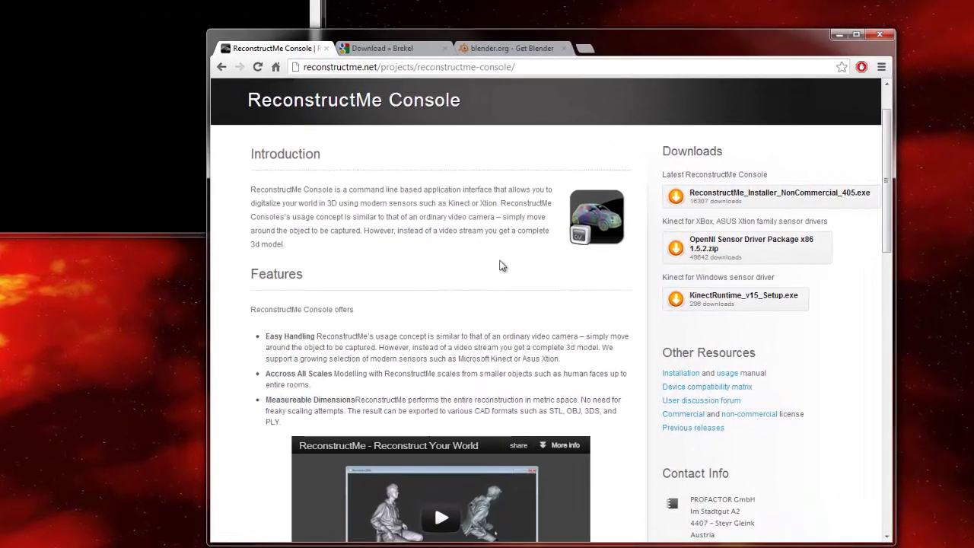
# - Review the ReconstructMe Console web page, including the comparison of Single User and Non-Commercial licenses
pyautogui.moveTo(732, 39); pyautogui.dragTo(613, 12)
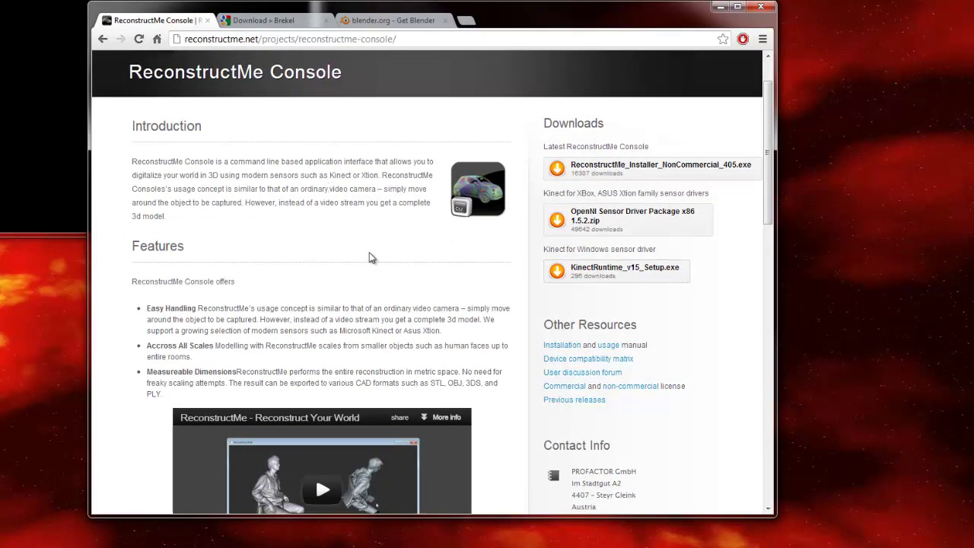
pyautogui.scroll(-6, 371, 258)
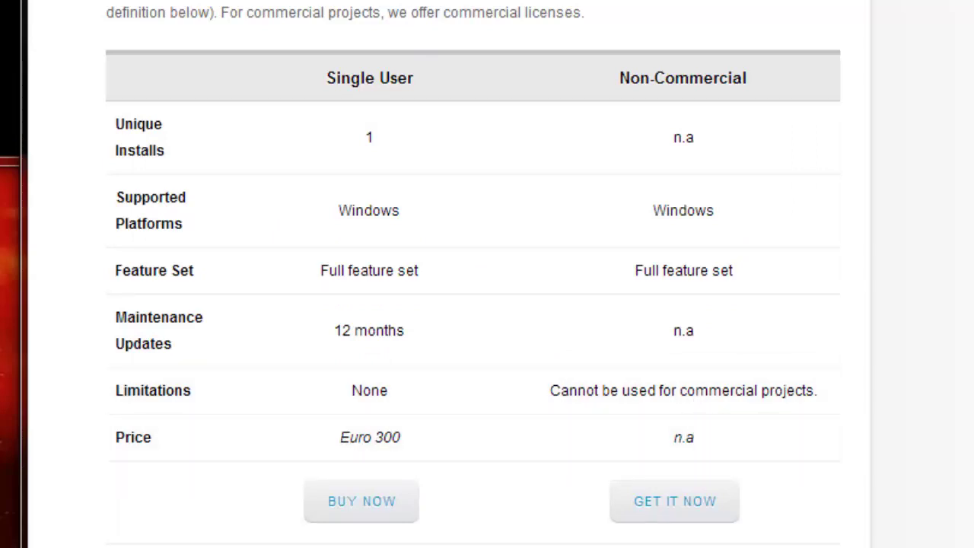
pyautogui.scroll(10, 624, 457)
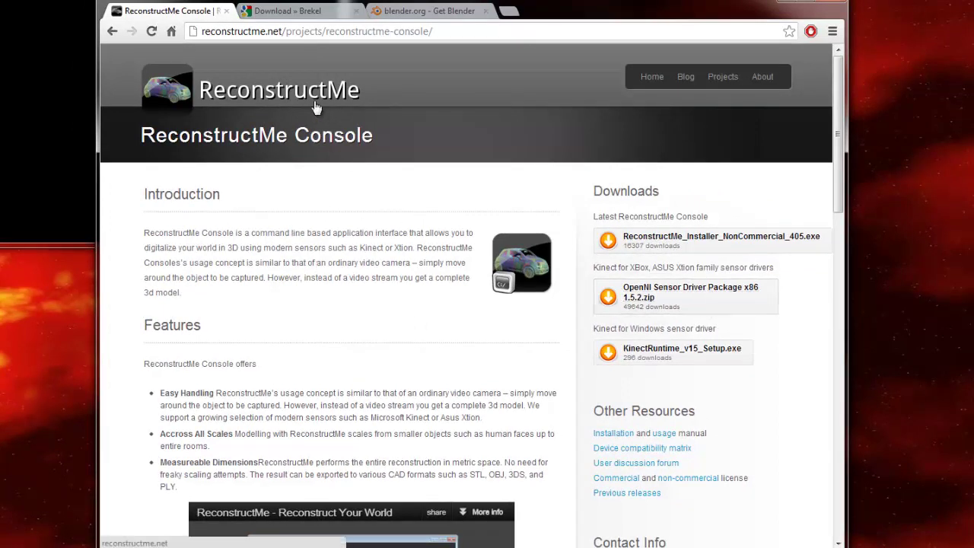
# - Review the All-in-one OpenNI Kinect Auto Driver Installer entry on Brekel's download page and the Get Blender page
pyautogui.click(305, 12)
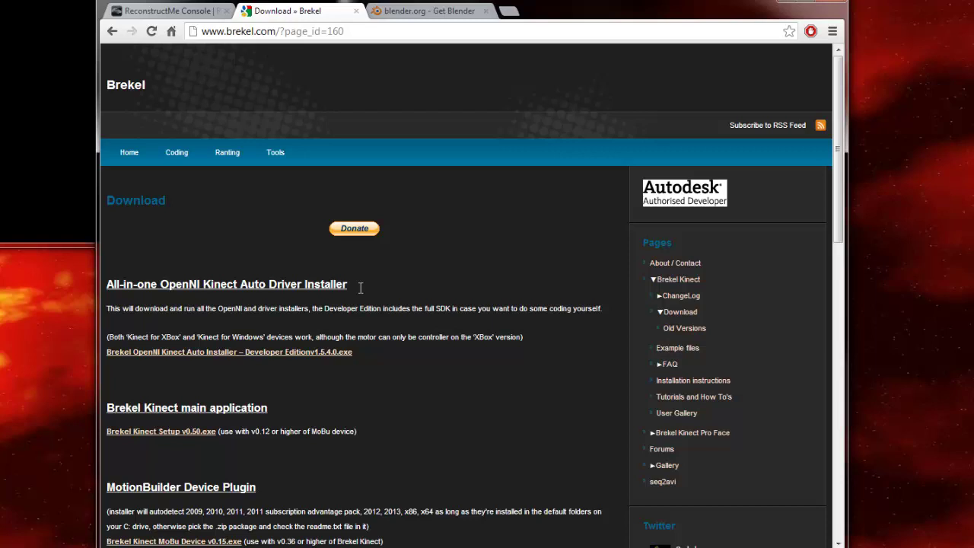
pyautogui.moveTo(355, 285); pyautogui.dragTo(99, 283)
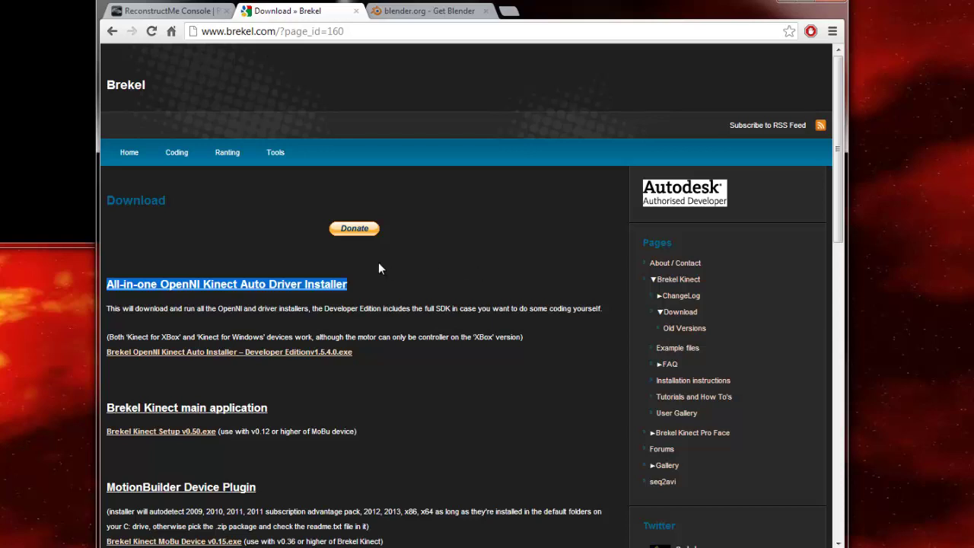
pyautogui.click(199, 308)
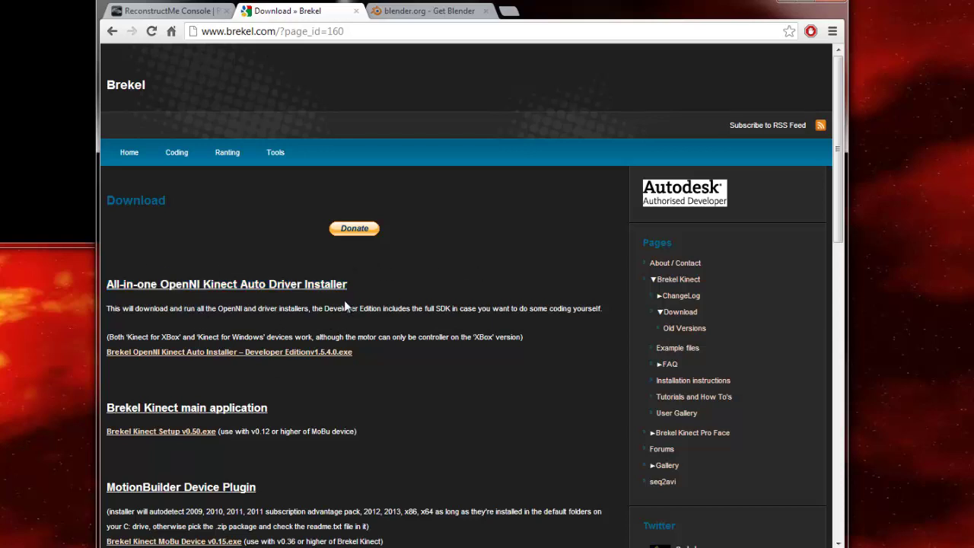
pyautogui.click(414, 13)
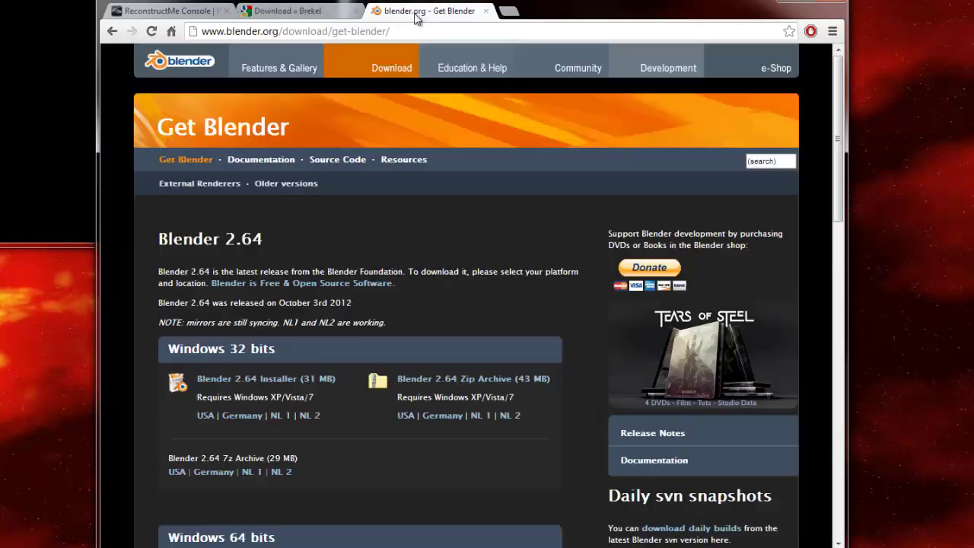
# - Put the browser away and examine the Start ReconstructMe batch files for MSKinect and OpenNI in the ReconstructMe folder
pyautogui.click(777, 11)
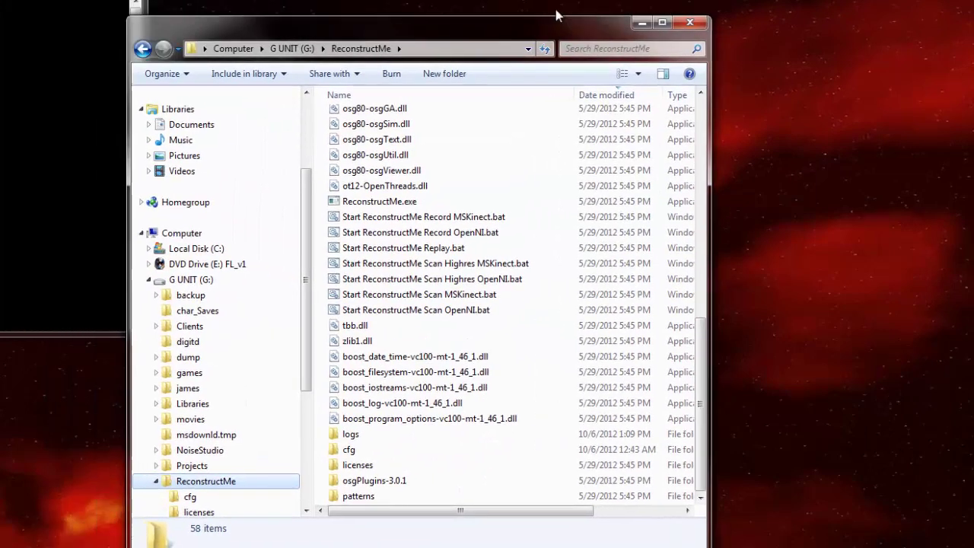
pyautogui.moveTo(556, 9); pyautogui.dragTo(561, 11)
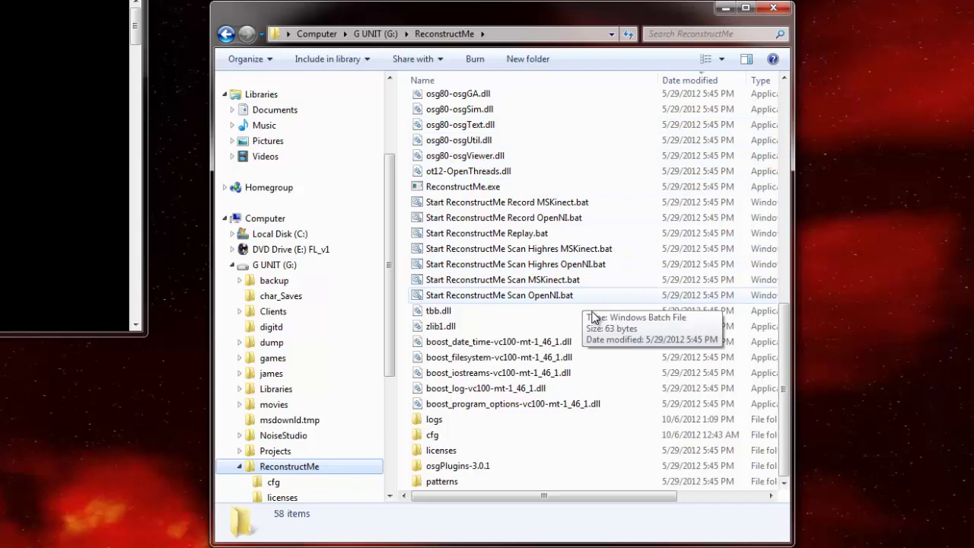
pyautogui.moveTo(783, 352); pyautogui.dragTo(771, 152)
pyautogui.scroll(-10, 751, 251)
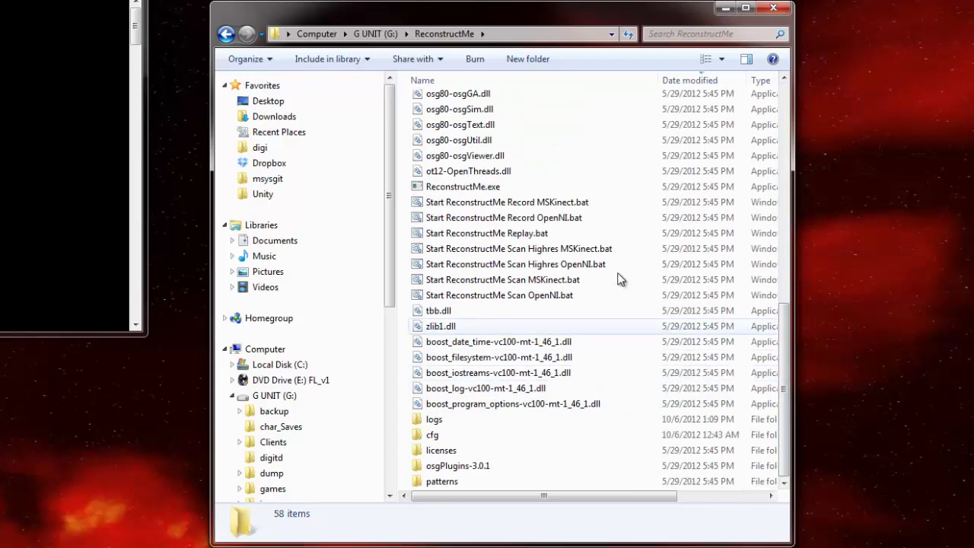
pyautogui.click(553, 300)
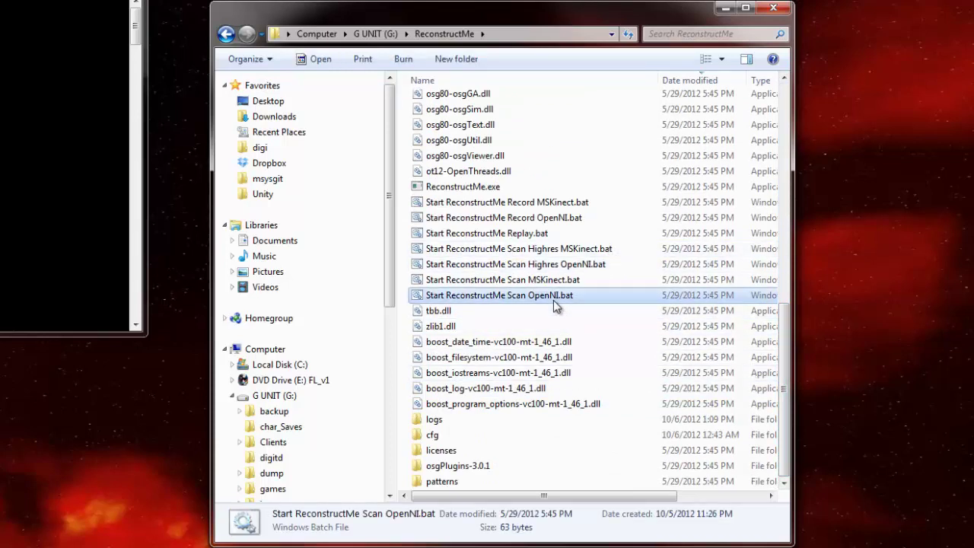
pyautogui.click(504, 207)
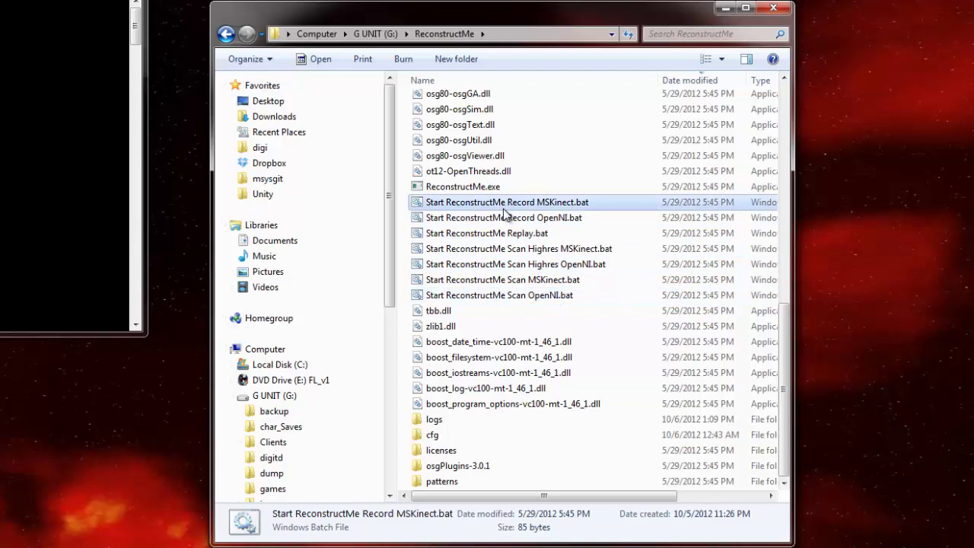
pyautogui.click(499, 297)
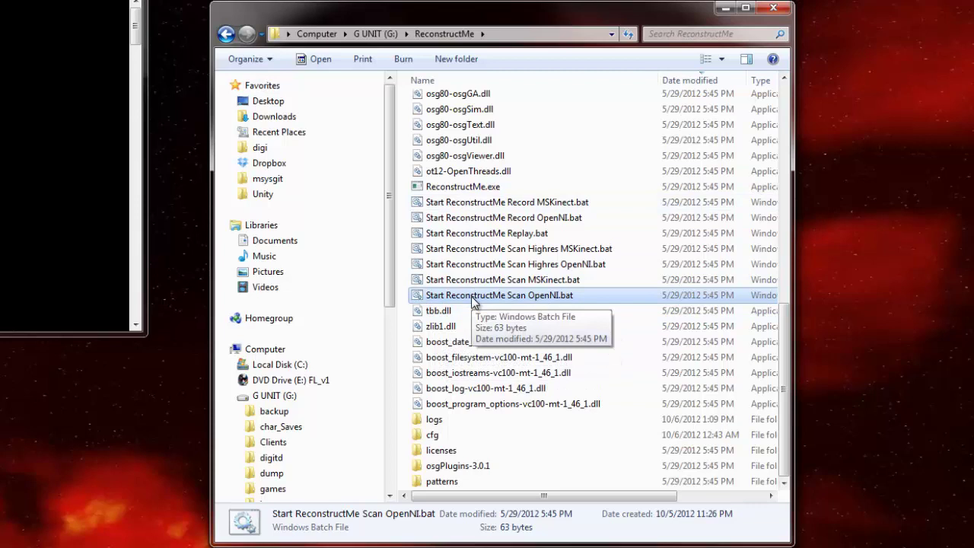
pyautogui.click(503, 279)
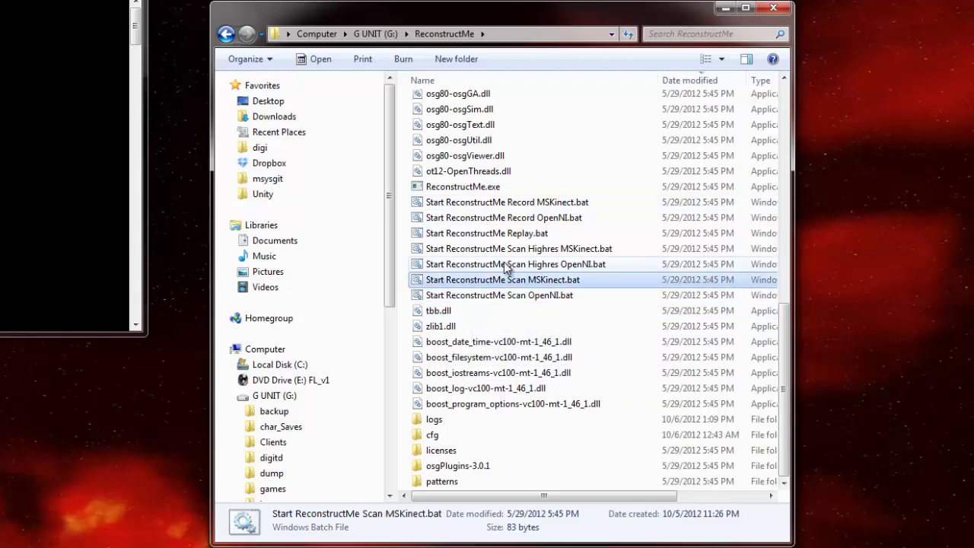
pyautogui.click(511, 264)
pyautogui.press('Up')
pyautogui.press('Up')
pyautogui.press('Up')
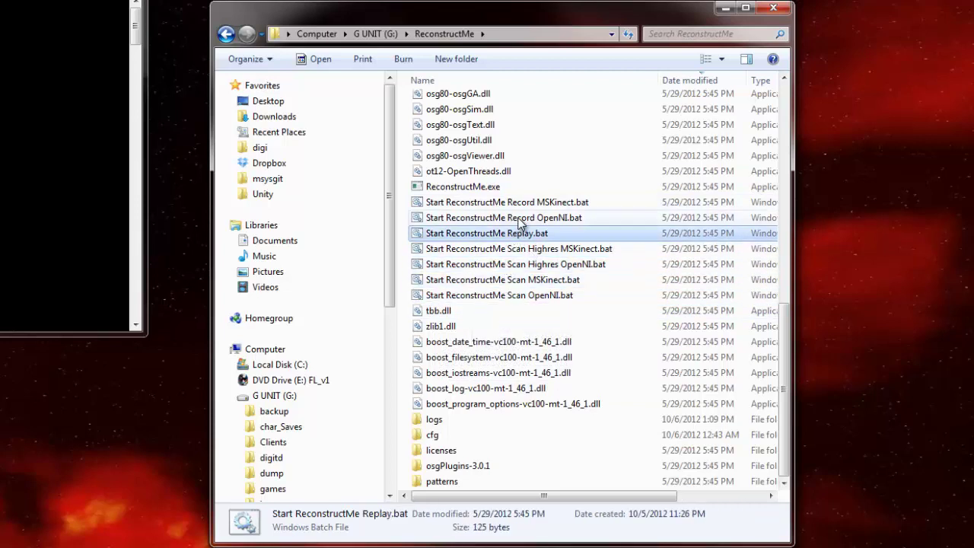
pyautogui.click(513, 263)
pyautogui.click(502, 295)
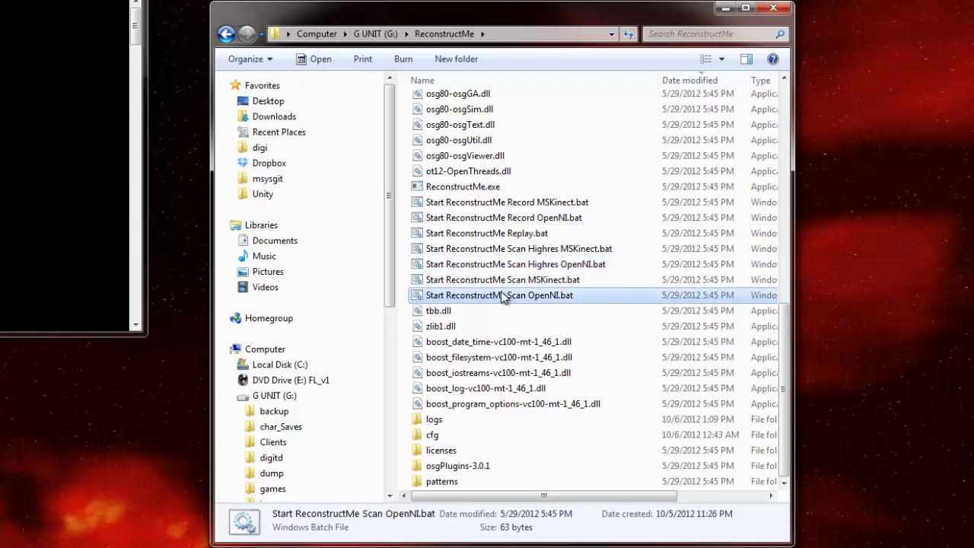
pyautogui.click(499, 250)
pyautogui.click(493, 296)
pyautogui.click(498, 279)
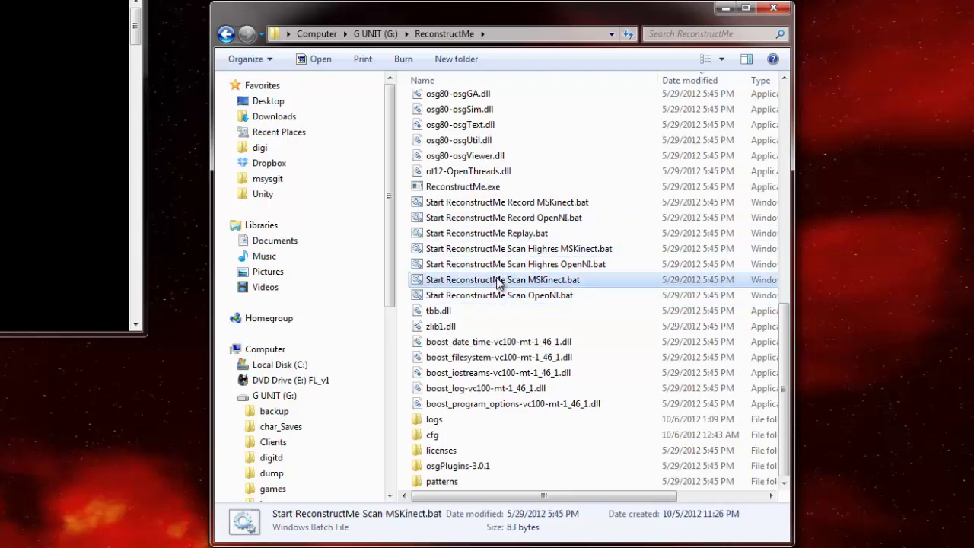
# - Open custom.txt from the ReconstructMe cfg folder in Notepad++ and reposition the editor window
pyautogui.doubleClick(434, 436)
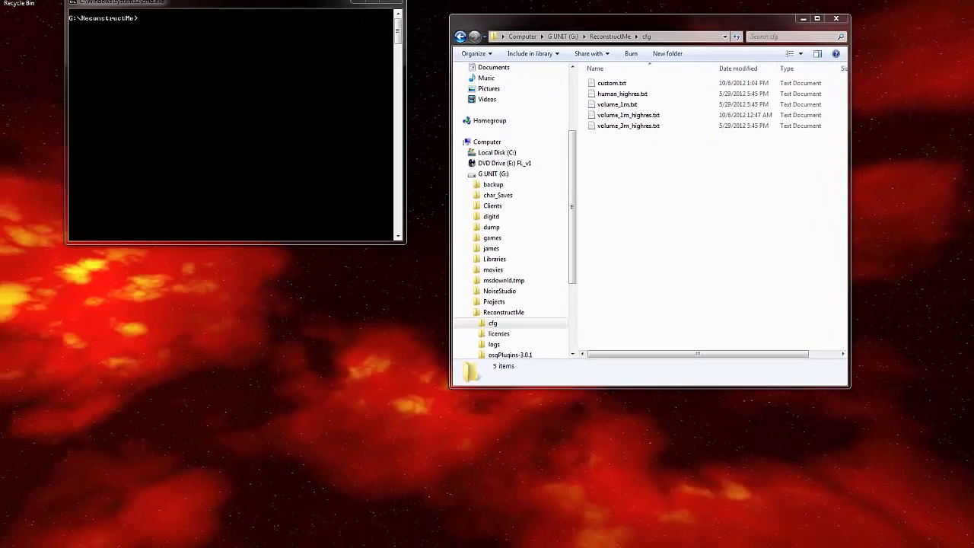
pyautogui.doubleClick(611, 82)
pyautogui.moveTo(716, 24); pyautogui.dragTo(568, 59)
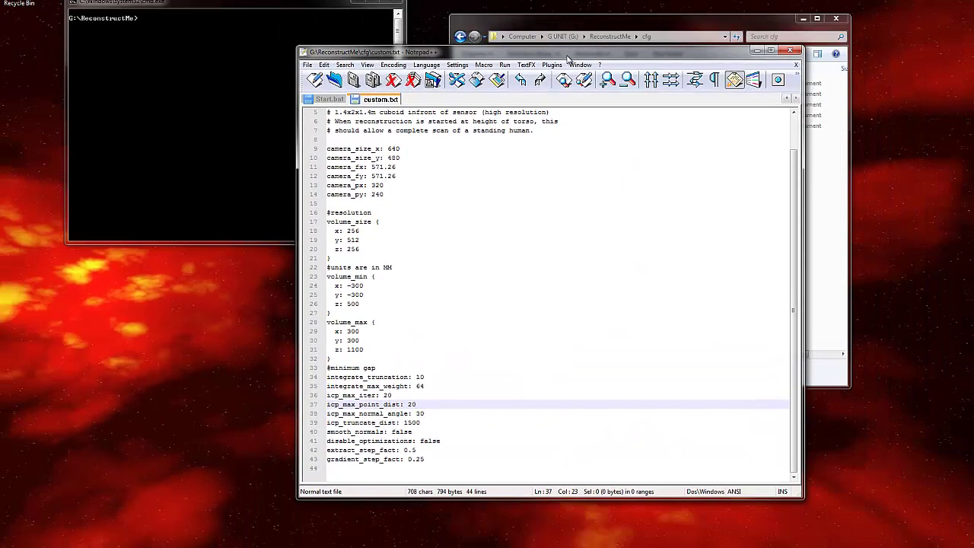
pyautogui.click(553, 231)
pyautogui.click(453, 185)
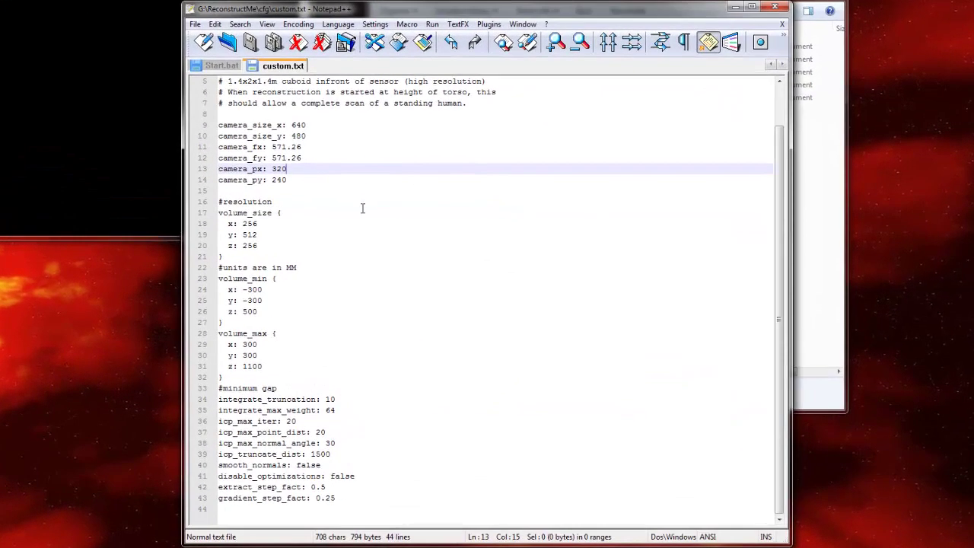
# - Examine the volume_size resolution block in custom.txt
pyautogui.click(270, 258)
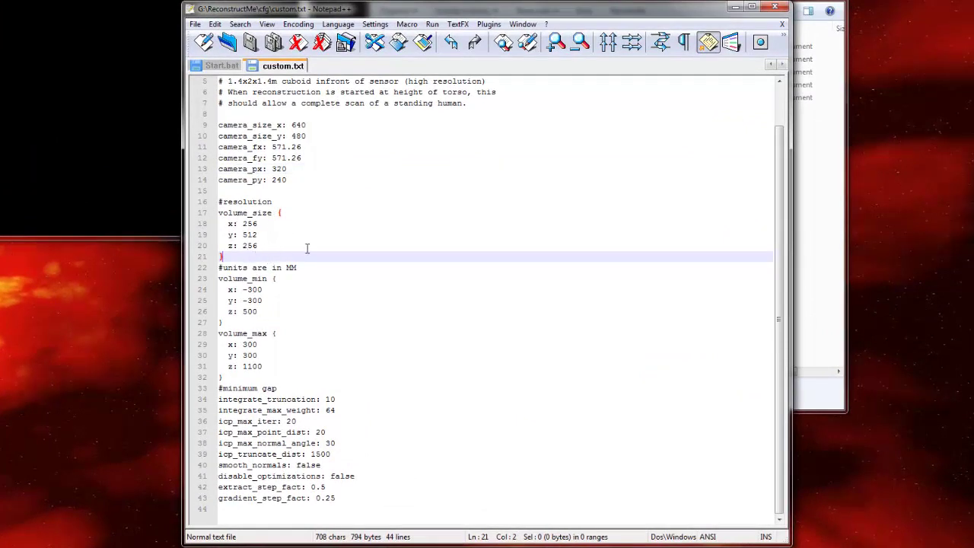
pyautogui.moveTo(223, 256); pyautogui.dragTo(205, 213)
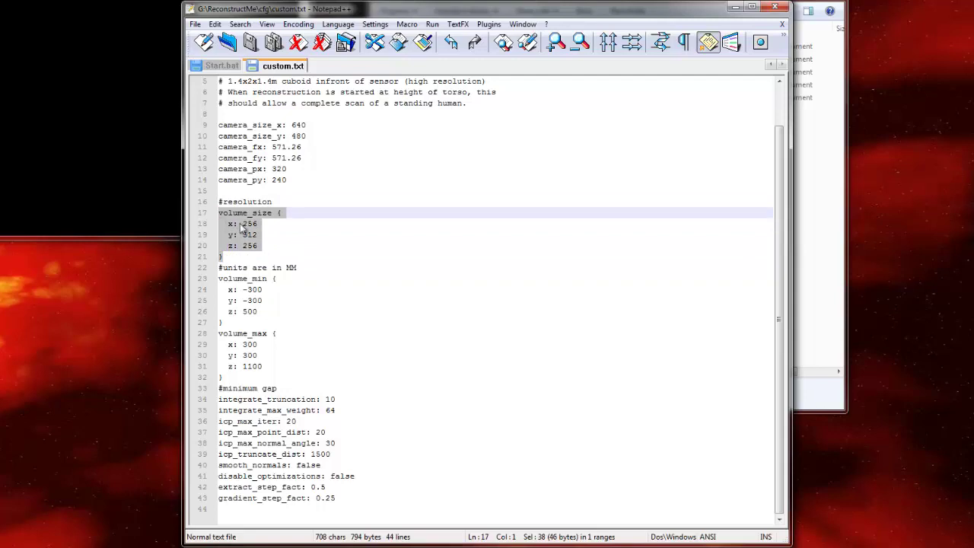
pyautogui.click(315, 246)
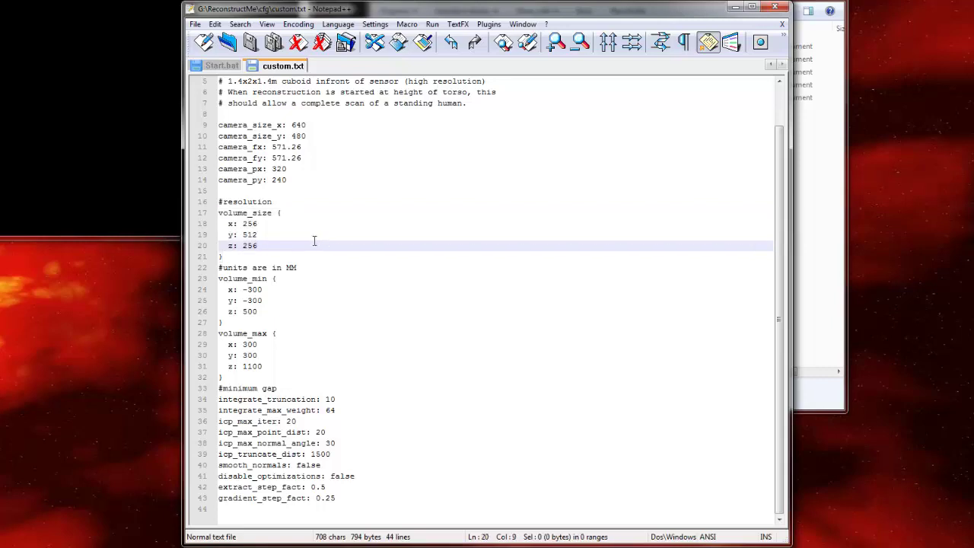
pyautogui.moveTo(270, 248); pyautogui.dragTo(266, 233)
pyautogui.click(277, 245)
# - Examine the volume_min and volume_max blocks that define the scan volume in millimetres
pyautogui.click(278, 347)
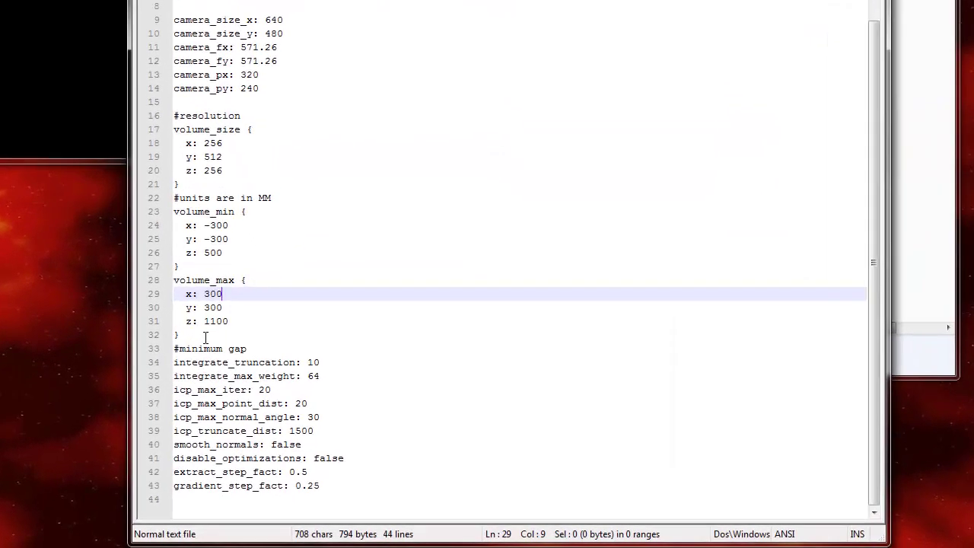
pyautogui.moveTo(205, 338); pyautogui.dragTo(173, 212)
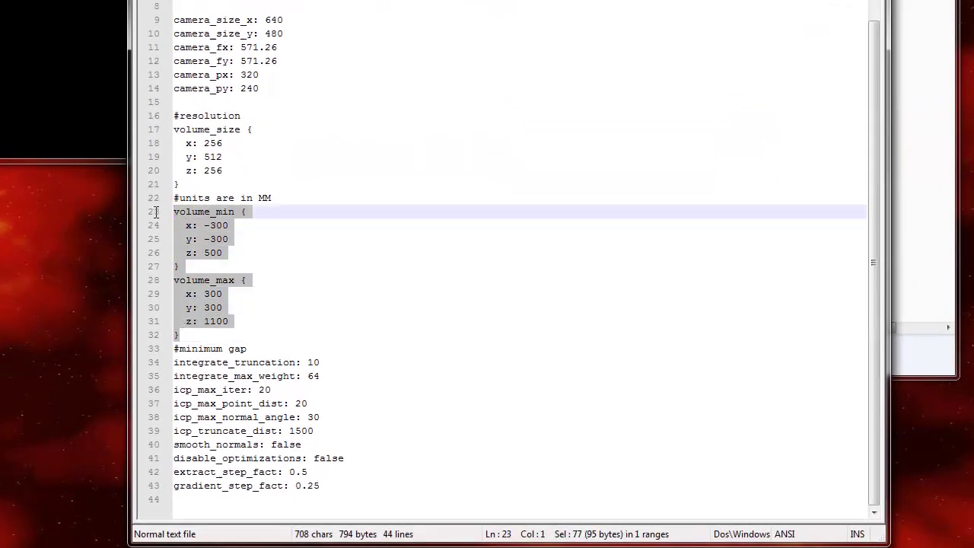
pyautogui.click(247, 252)
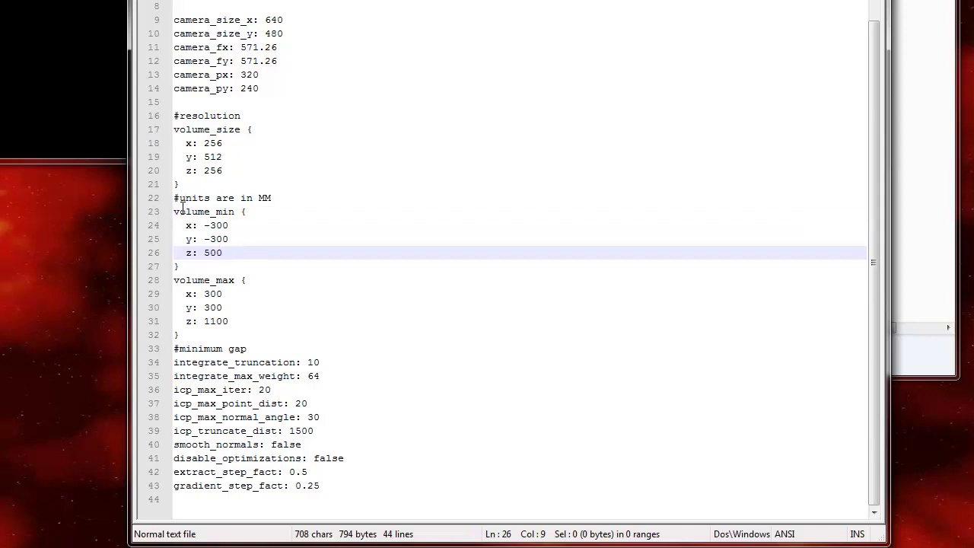
pyautogui.moveTo(183, 205); pyautogui.dragTo(199, 226)
pyautogui.click(199, 280)
pyautogui.moveTo(202, 334); pyautogui.dragTo(161, 242)
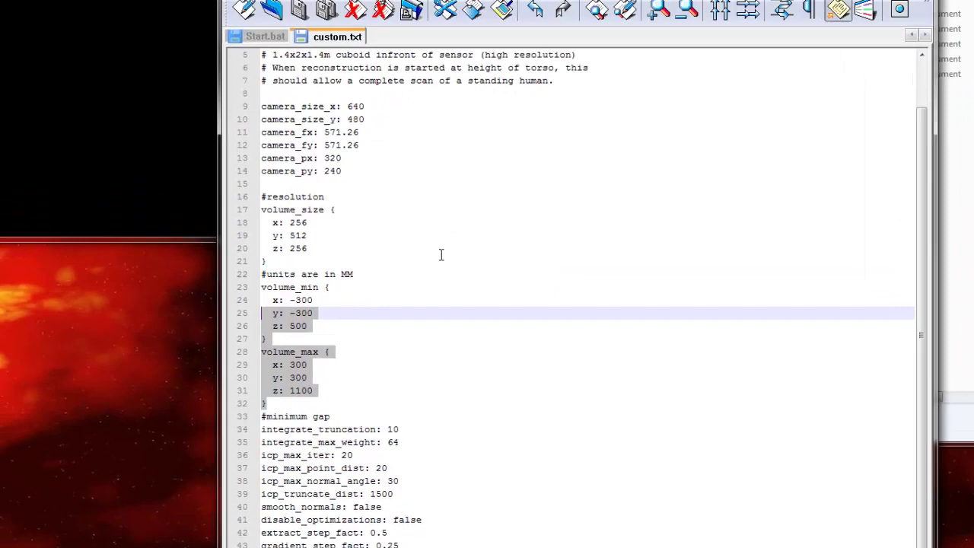
pyautogui.click(454, 185)
# - Run Start.bat from the G:\ReconstructMe command prompt
pyautogui.click(172, 161)
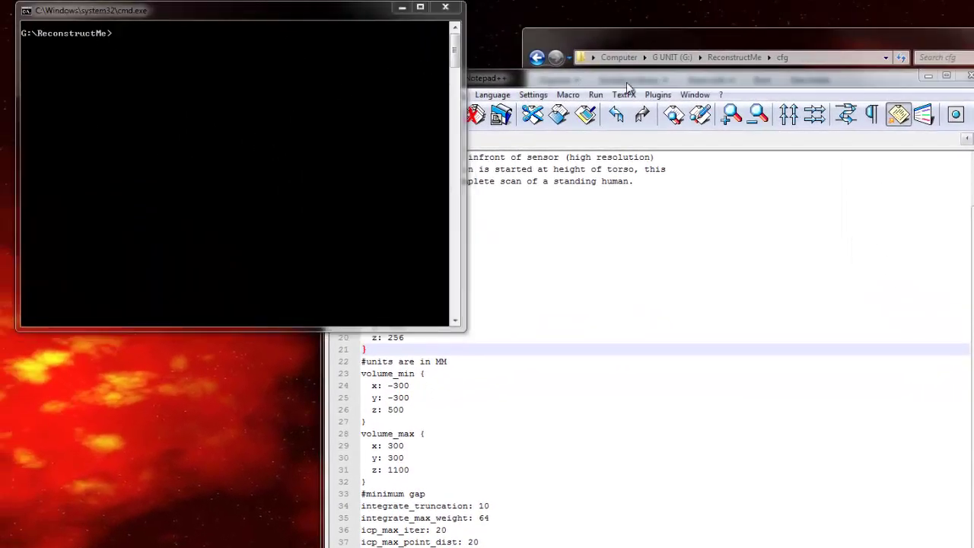
pyautogui.click(293, 162)
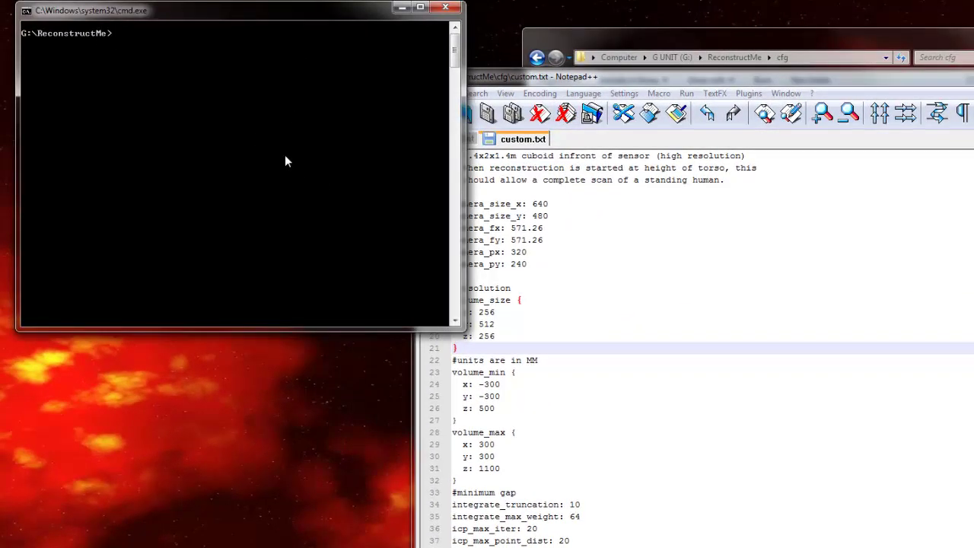
pyautogui.write('Start.bat')
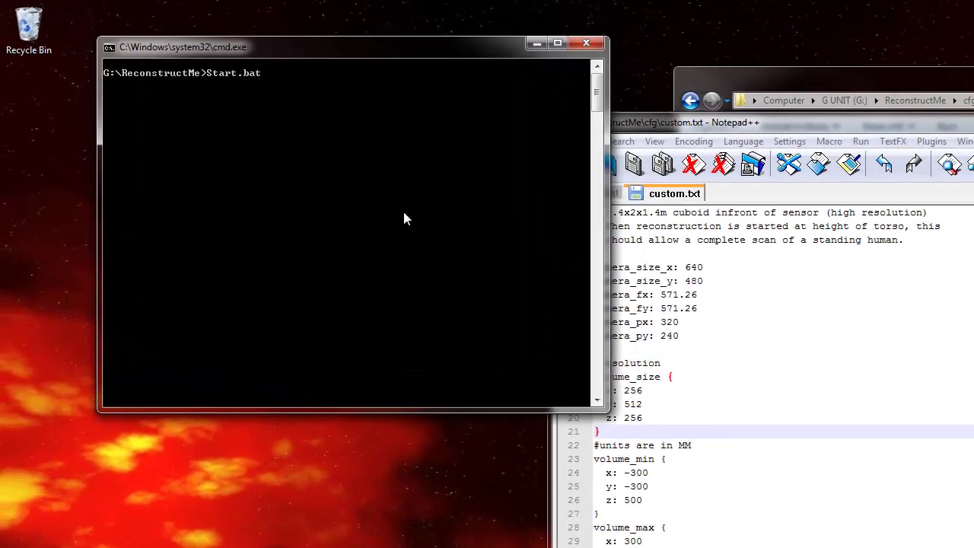
pyautogui.press('Return')
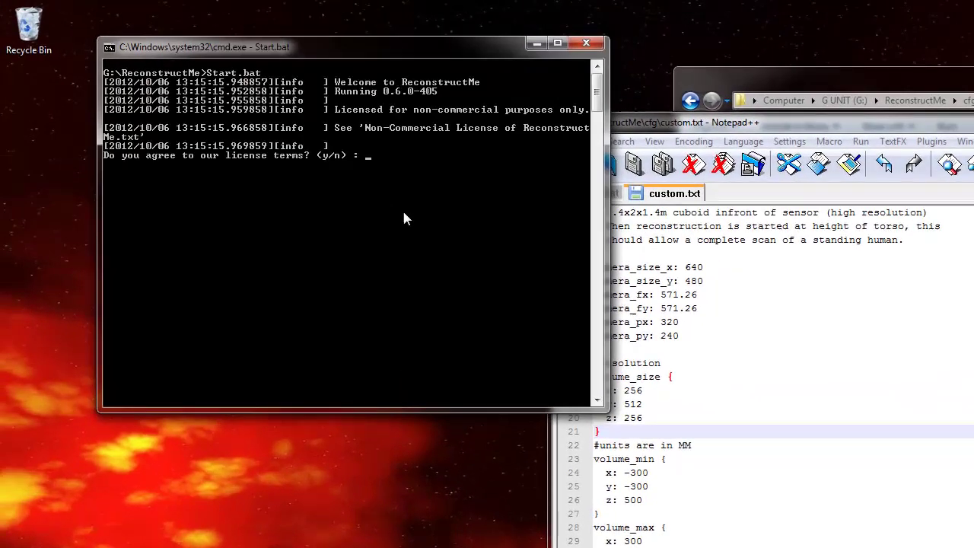
# - Agree to the license terms with y and move the ReconstructMe sensor window partly over the console
pyautogui.write('y')
pyautogui.press('Return')
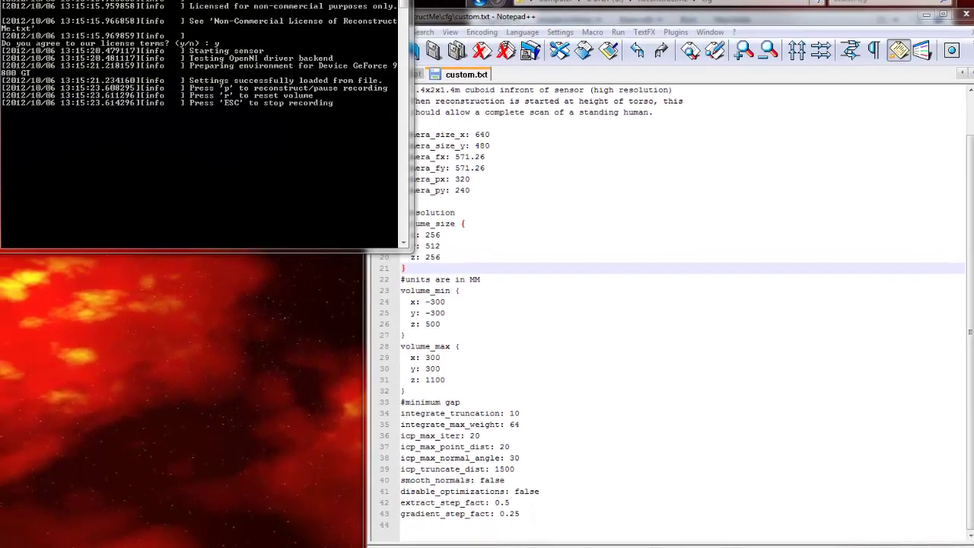
pyautogui.moveTo(537, 187); pyautogui.dragTo(364, 227)
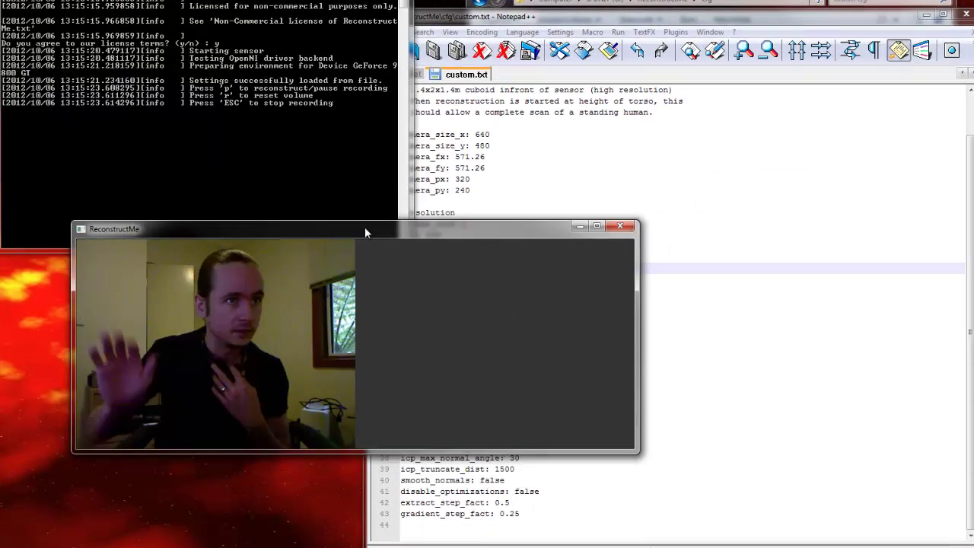
# - Review the volume_min and volume_max coordinates in custom.txt alongside the live sensor view
pyautogui.click(632, 147)
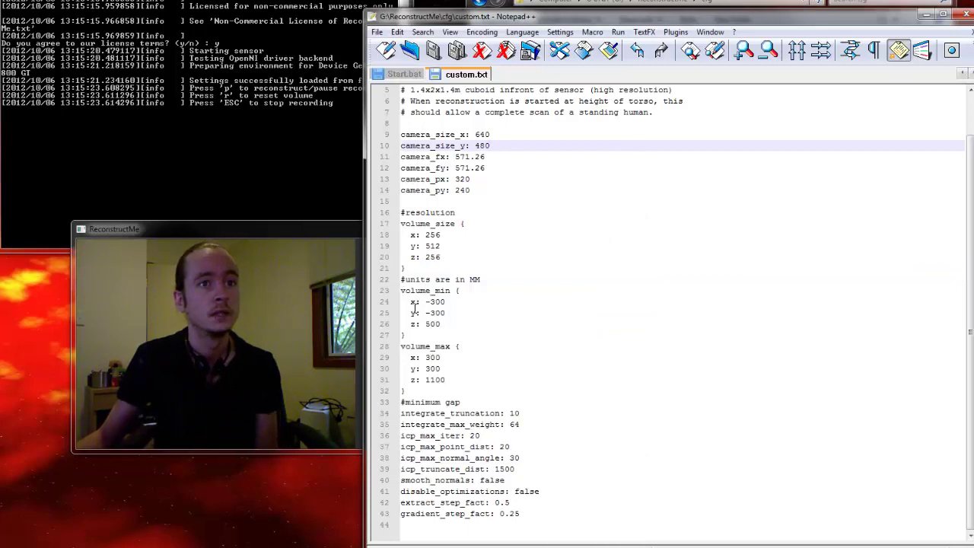
pyautogui.click(445, 332)
pyautogui.moveTo(447, 340); pyautogui.dragTo(372, 298)
pyautogui.moveTo(408, 392); pyautogui.dragTo(376, 354)
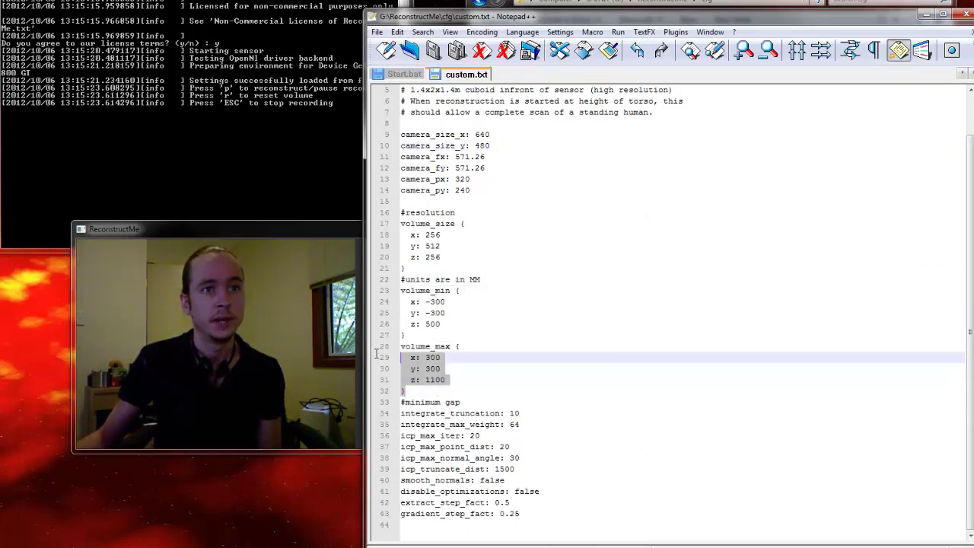
pyautogui.click(445, 335)
pyautogui.doubleClick(432, 302)
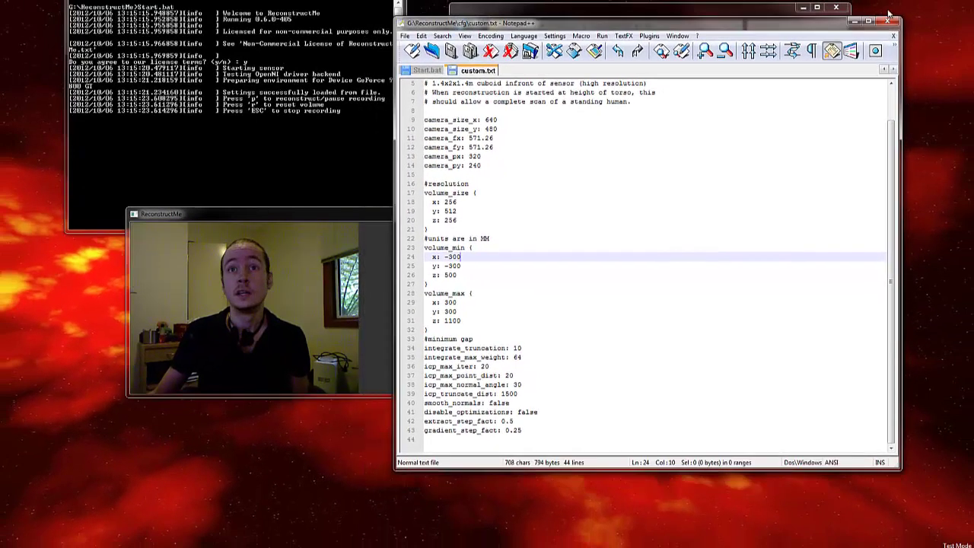
# - Minimise the configuration file's window, move the ReconstructMe sensor window up, and start the reconstruction
pyautogui.click(854, 21)
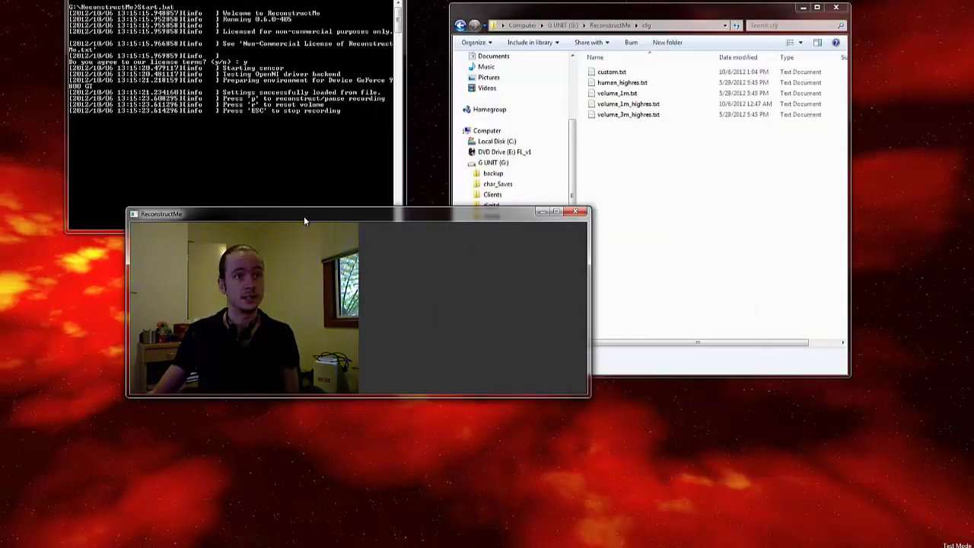
pyautogui.moveTo(304, 216); pyautogui.dragTo(306, 184)
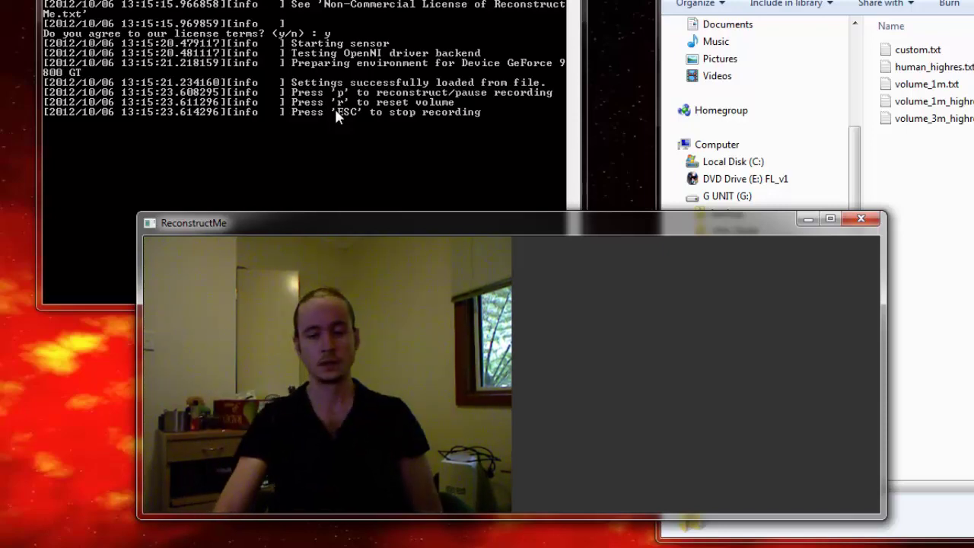
pyautogui.press('p')
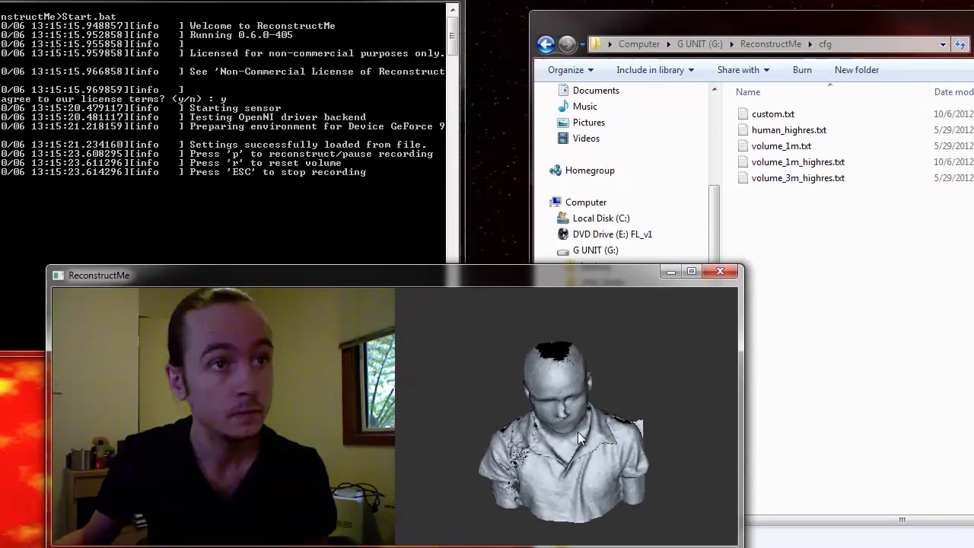
# - Enlarge the ReconstructMe window and inspect the scanned bust from the front and sides
pyautogui.moveTo(272, 265); pyautogui.dragTo(152, 140)
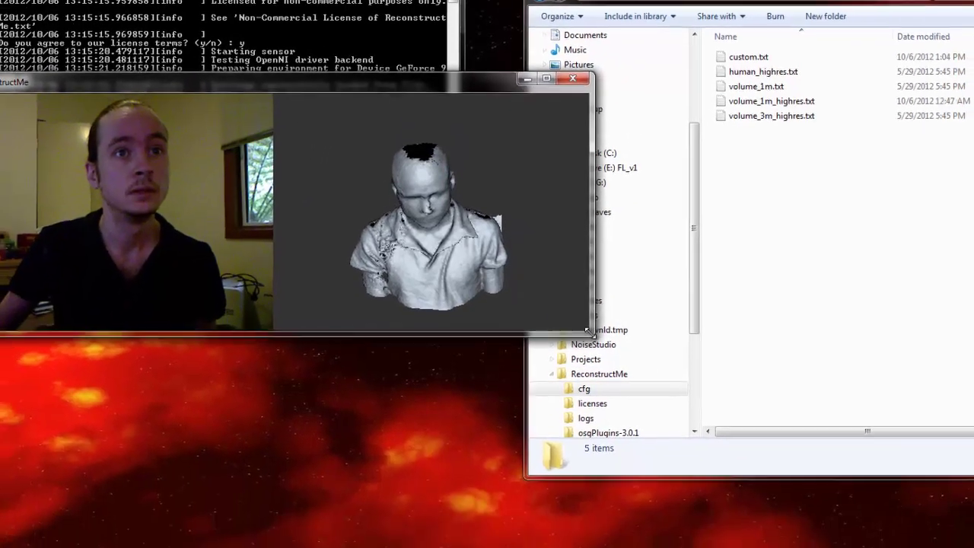
pyautogui.moveTo(596, 412); pyautogui.dragTo(967, 544)
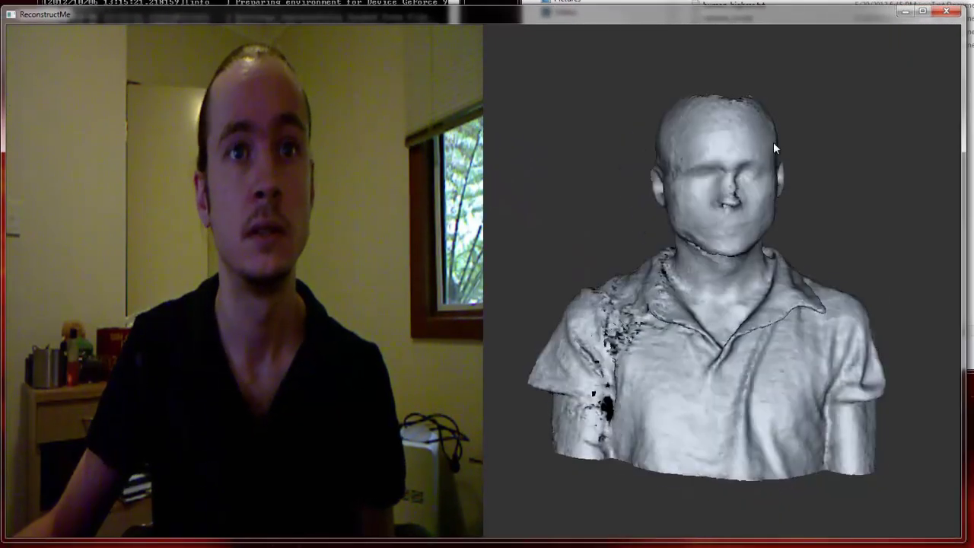
pyautogui.moveTo(736, 320); pyautogui.dragTo(935, 352)
pyautogui.moveTo(665, 350); pyautogui.dragTo(725, 308)
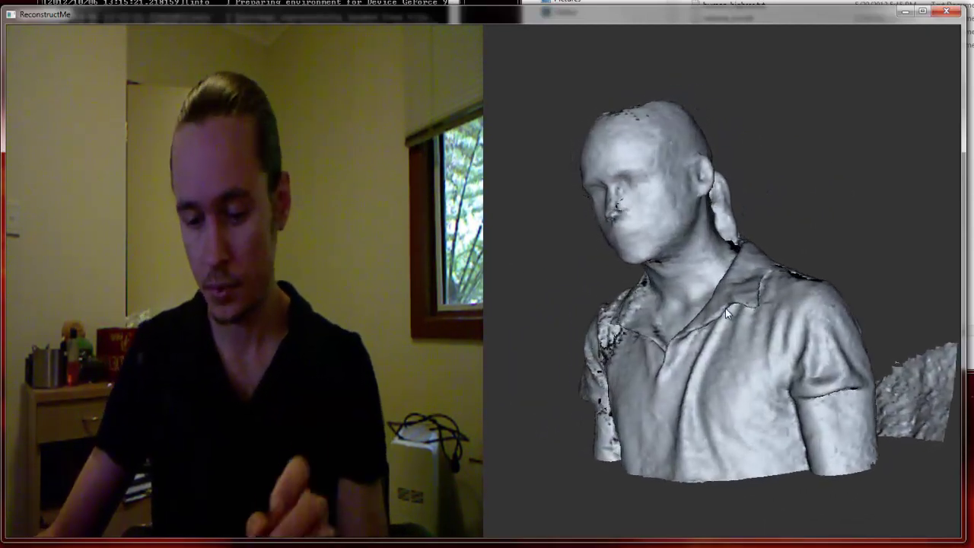
# - Stop the recording and save the scan content as testScan, opening the ReconstructMe folder and ending the batch run
pyautogui.press('Escape')
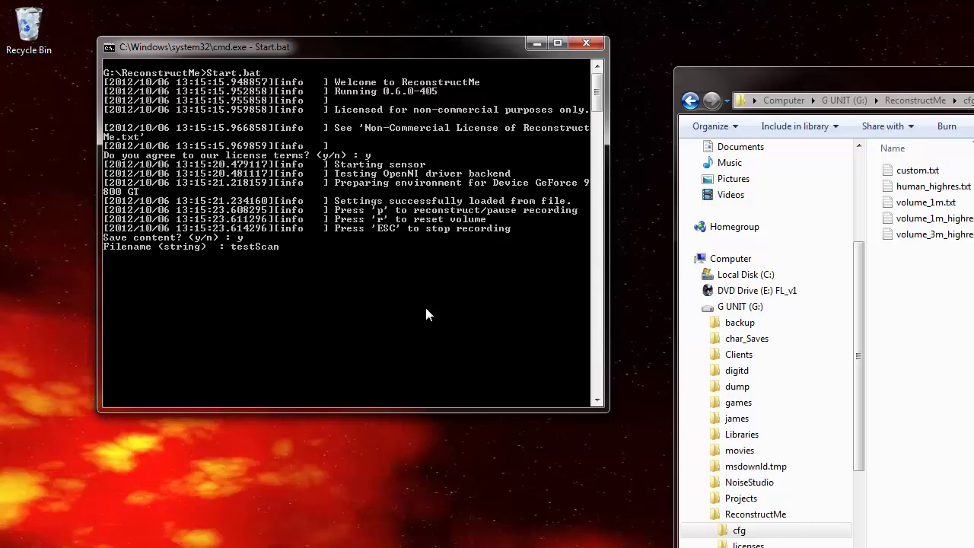
pyautogui.press('Return')
pyautogui.click(917, 101)
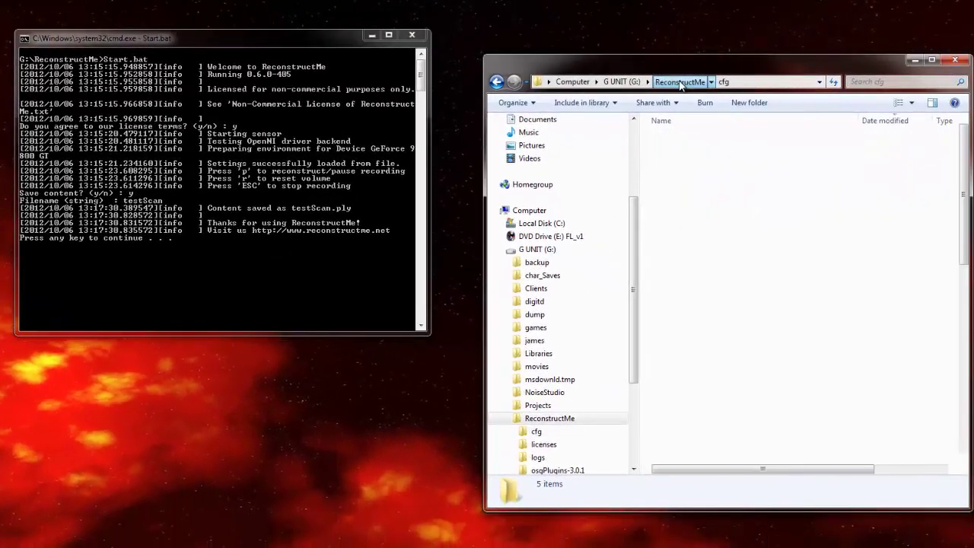
pyautogui.click(291, 274)
pyautogui.press('Return')
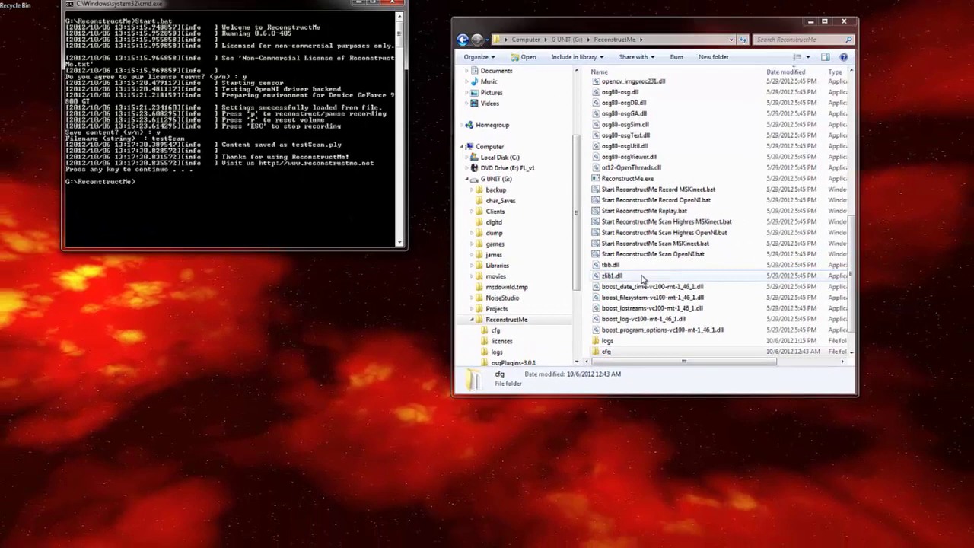
# - Locate and select the saved testScan.ply file in the G:\ReconstructMe folder
pyautogui.click(642, 277)
pyautogui.scroll(10, 662, 271)
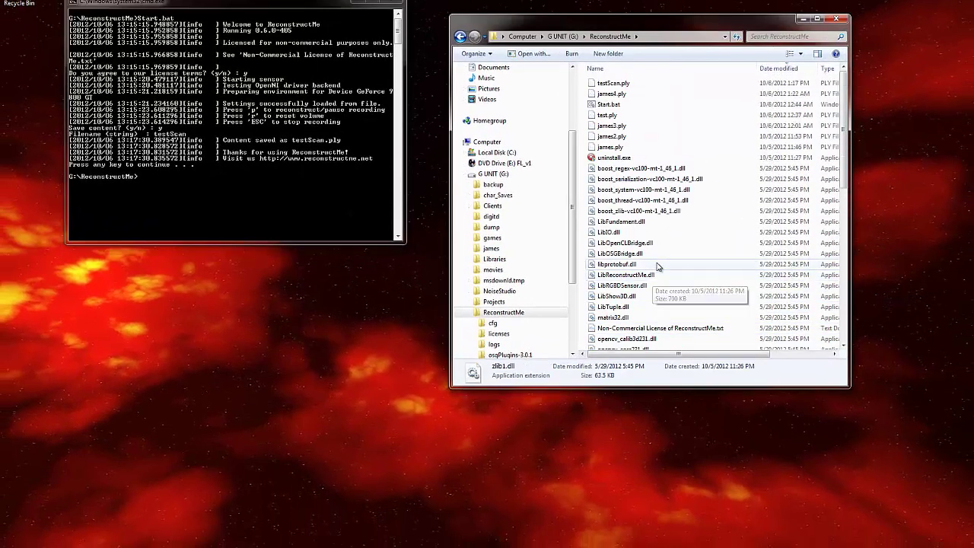
pyautogui.click(620, 86)
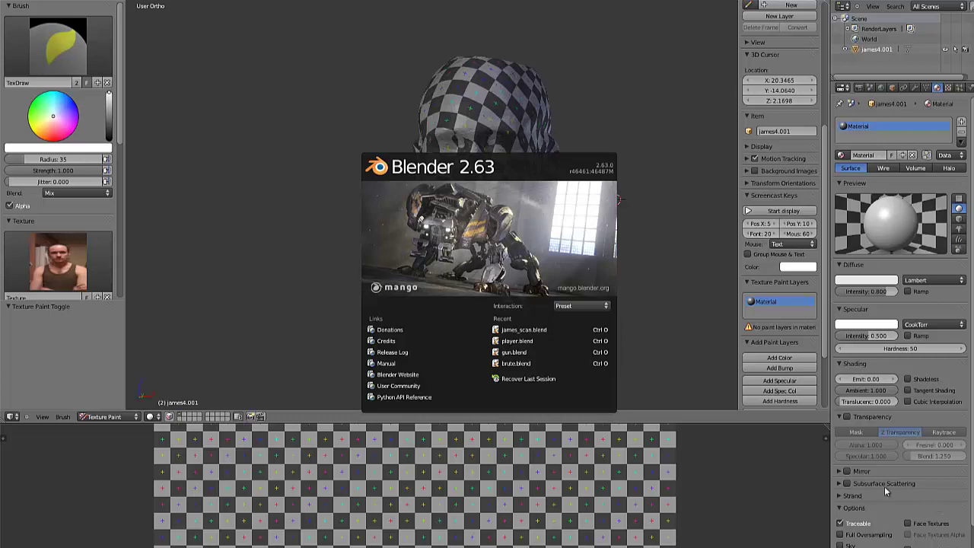
# - In Blender, switch the existing checker-textured head mesh to Object Mode and delete it from the scene
pyautogui.click(264, 146)
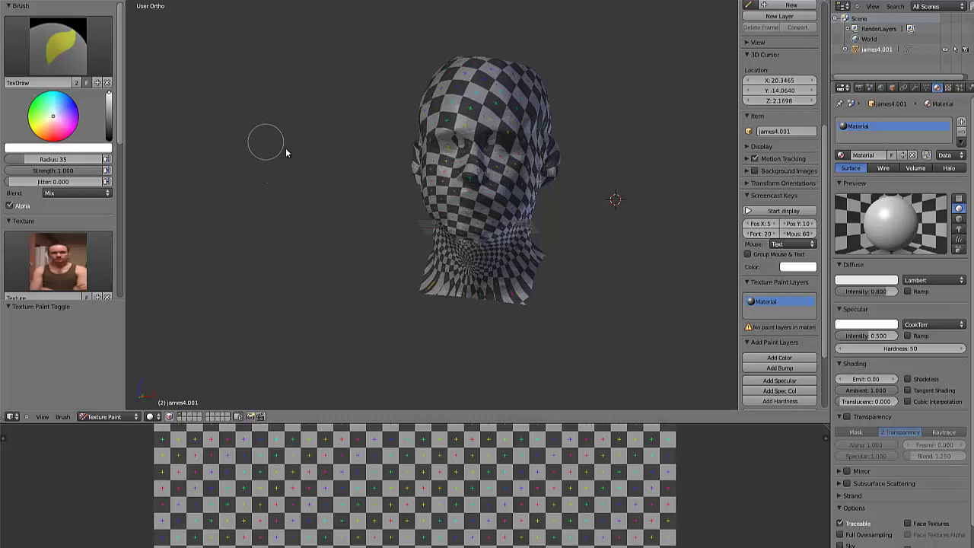
pyautogui.press('Tab')
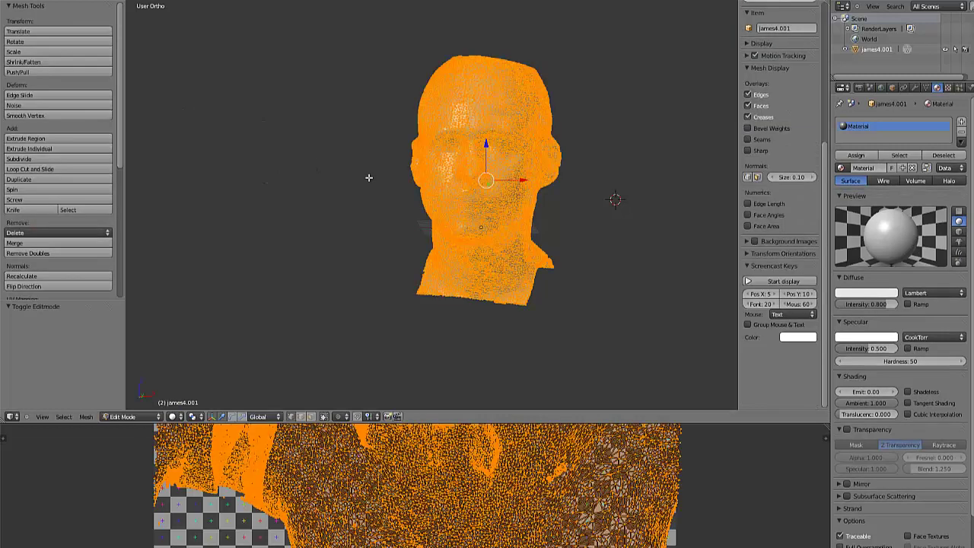
pyautogui.press('Tab')
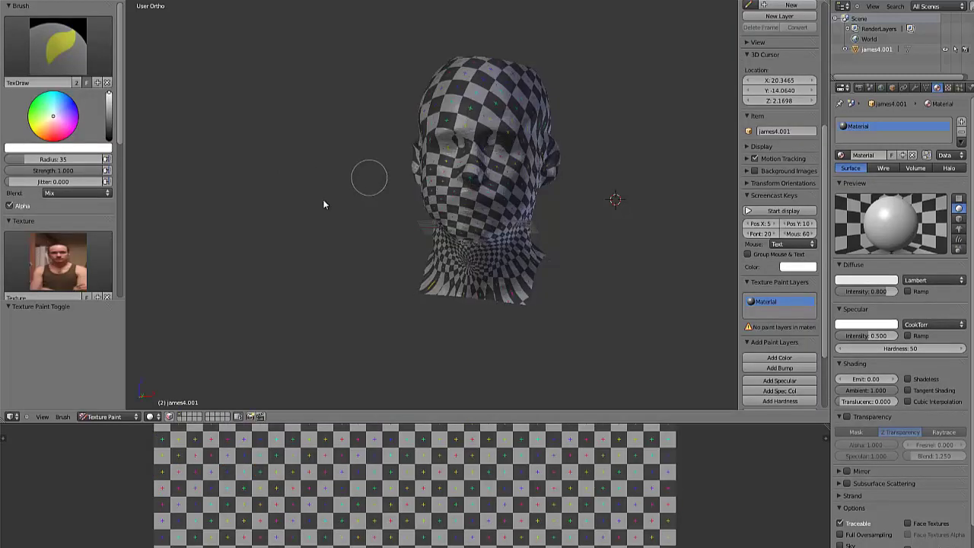
pyautogui.click(113, 417)
pyautogui.click(107, 407)
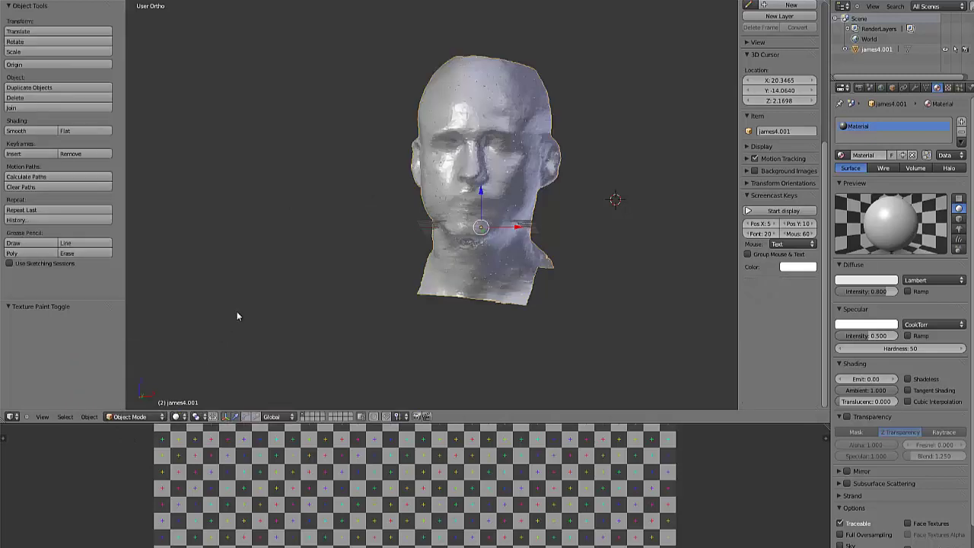
pyautogui.press('x')
pyautogui.click(242, 306)
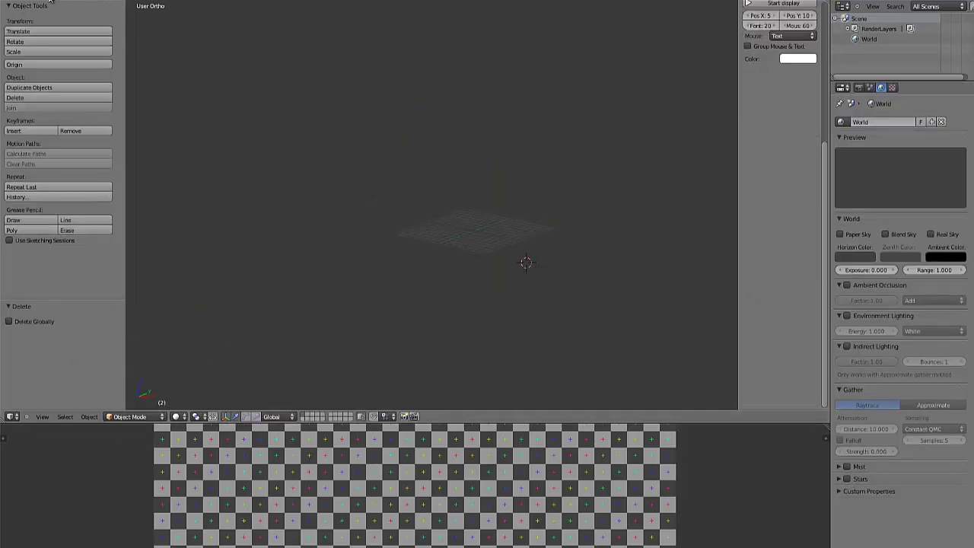
# - Import testScan.ply from G:\ReconstructMe as a Stanford PLY mesh
pyautogui.press('F4')
pyautogui.moveTo(65, 151)
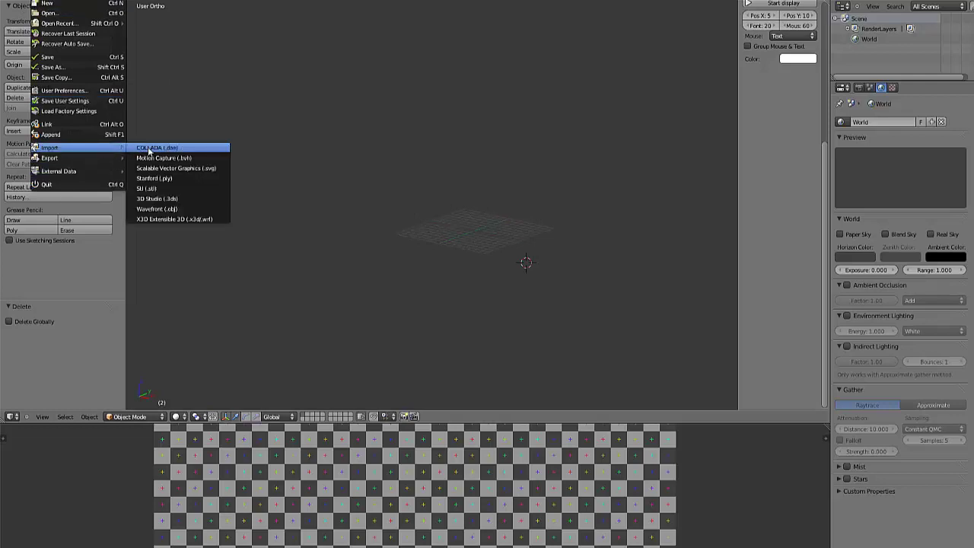
pyautogui.click(180, 177)
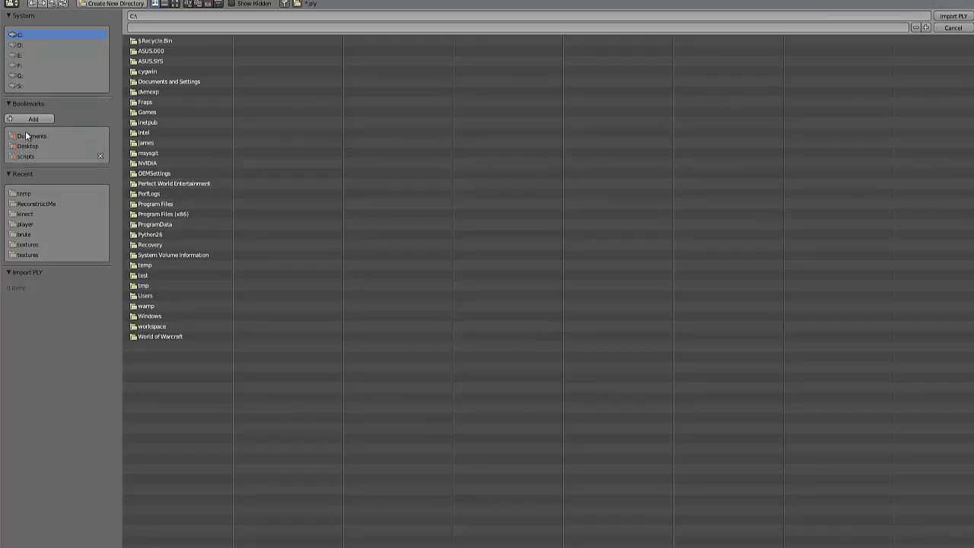
pyautogui.click(23, 76)
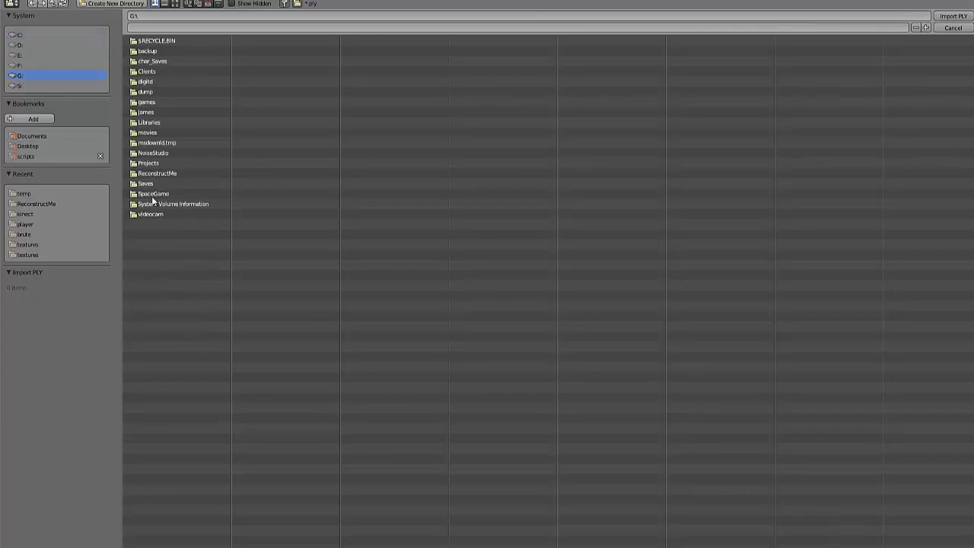
pyautogui.click(158, 174)
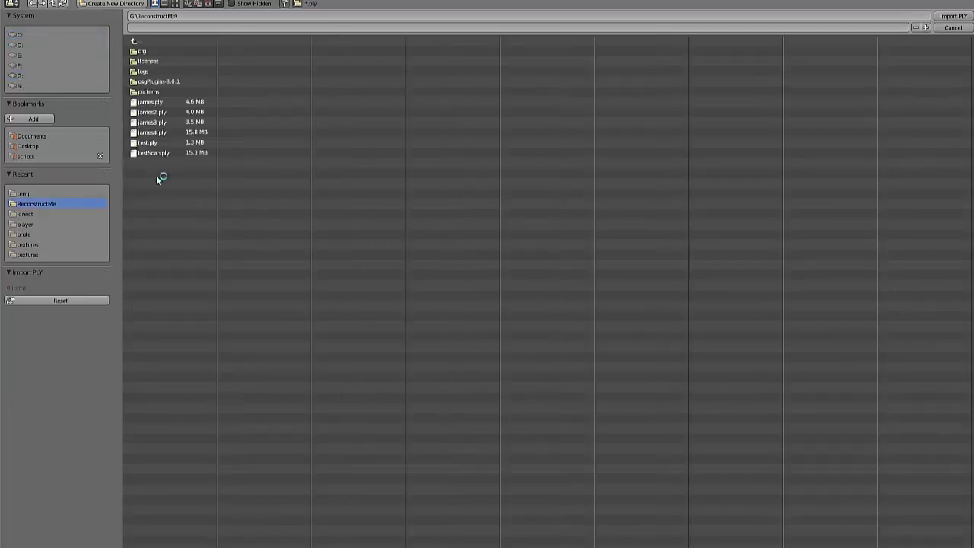
pyautogui.click(135, 155)
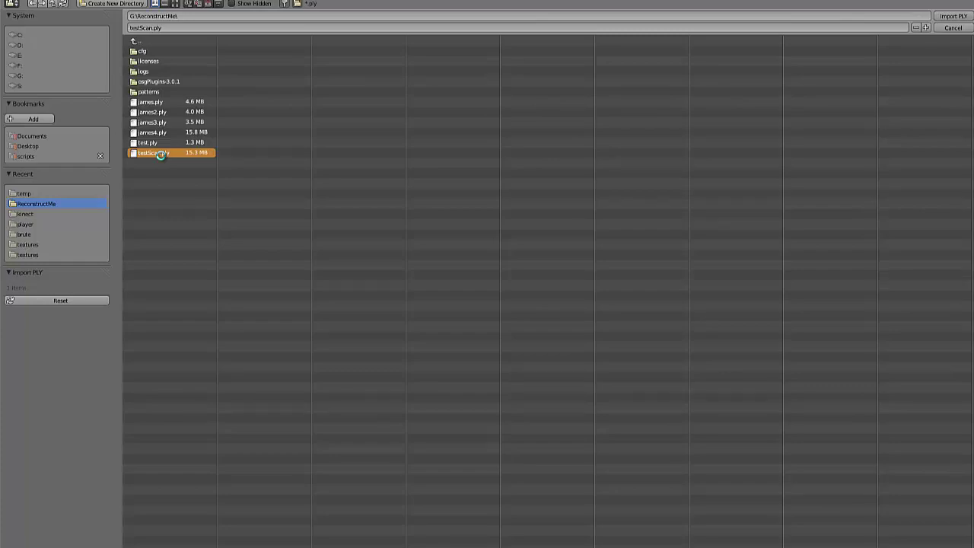
pyautogui.doubleClick(161, 154)
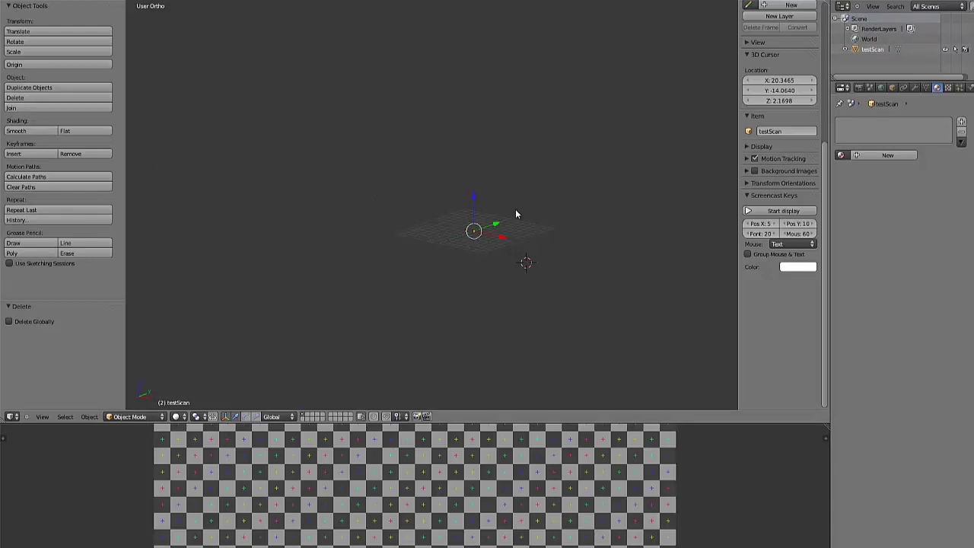
# - Set the X rotation of the imported testScan mesh to 90° and frame the rotated mesh in view
pyautogui.moveTo(409, 213); pyautogui.dragTo(404, 174, button='middle')
pyautogui.moveTo(297, 188); pyautogui.dragTo(254, 222, button='middle')
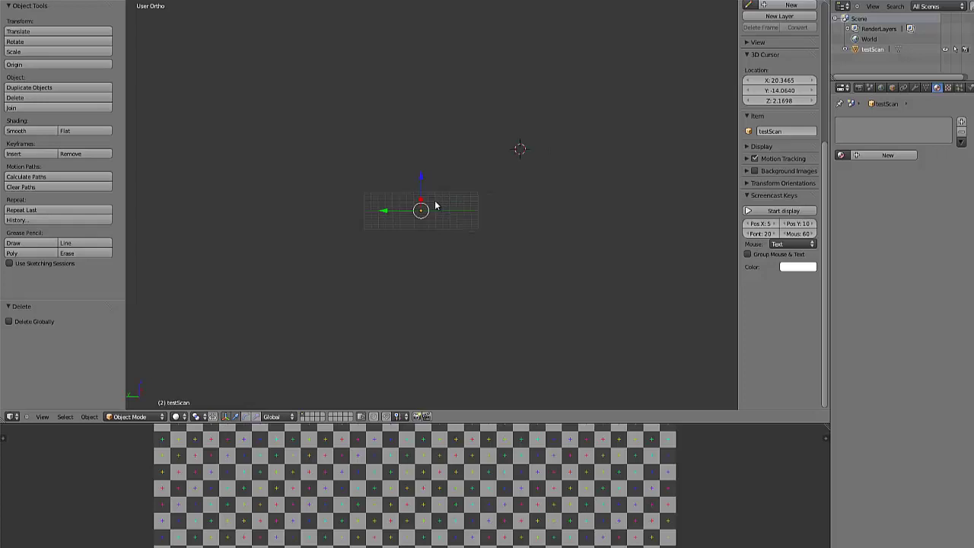
pyautogui.press('KP_Decimal')
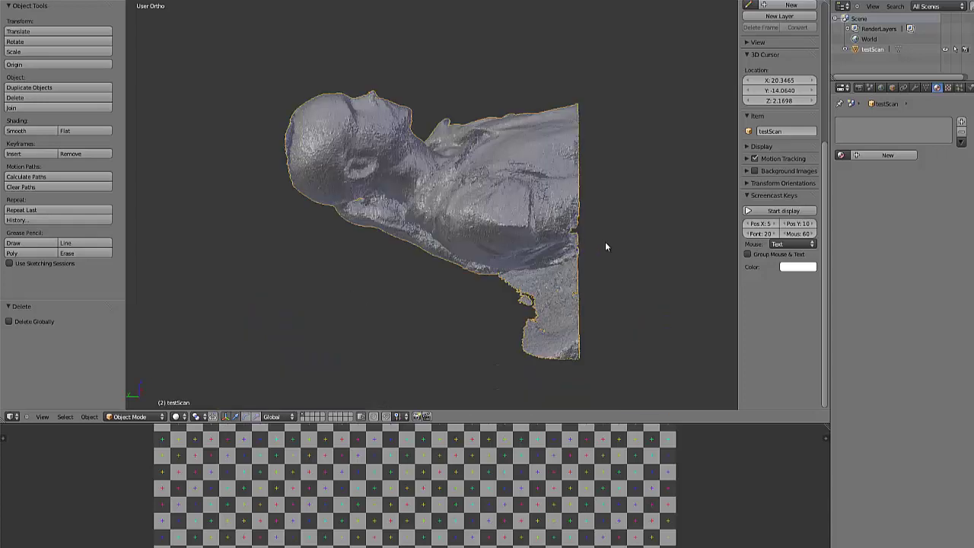
pyautogui.moveTo(615, 287); pyautogui.dragTo(564, 329, button='middle')
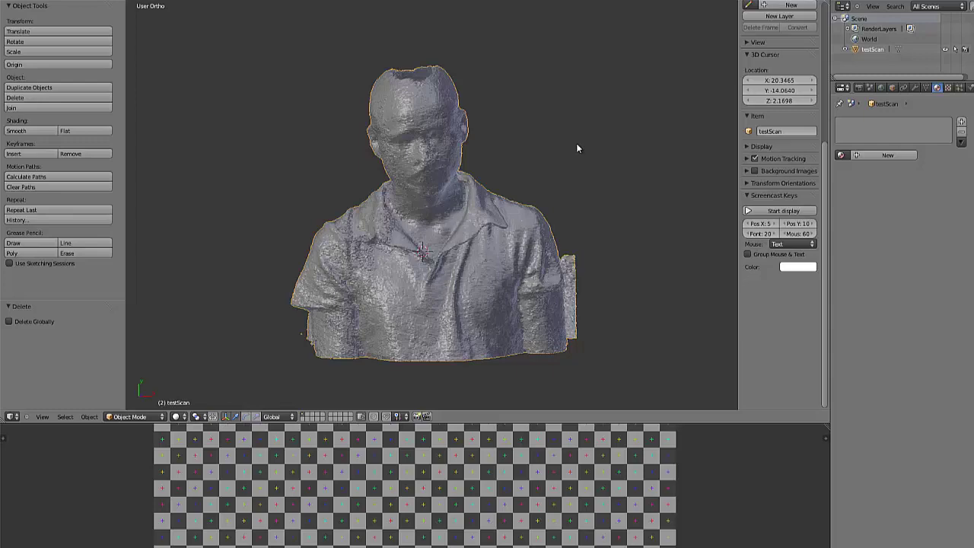
pyautogui.moveTo(529, 174); pyautogui.dragTo(486, 171, button='middle')
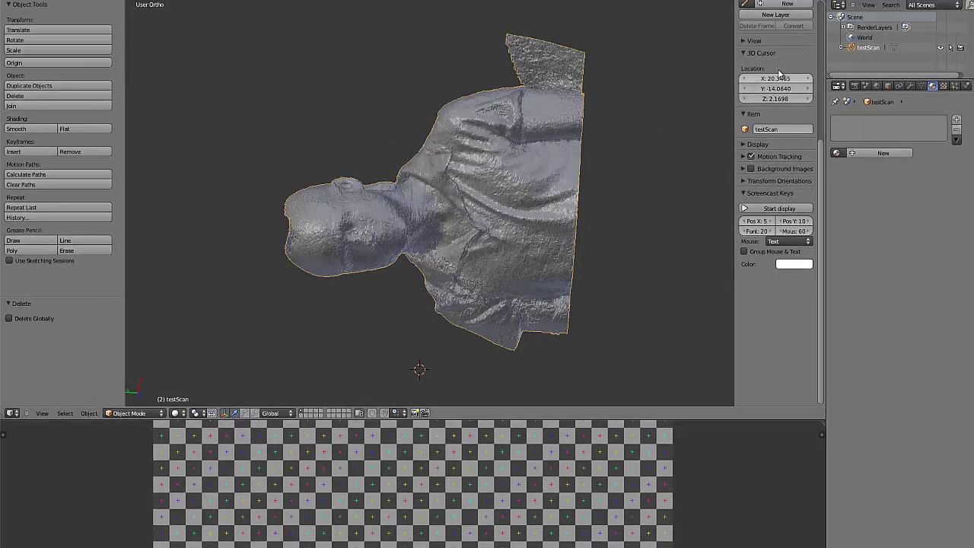
pyautogui.scroll(7, 780, 74)
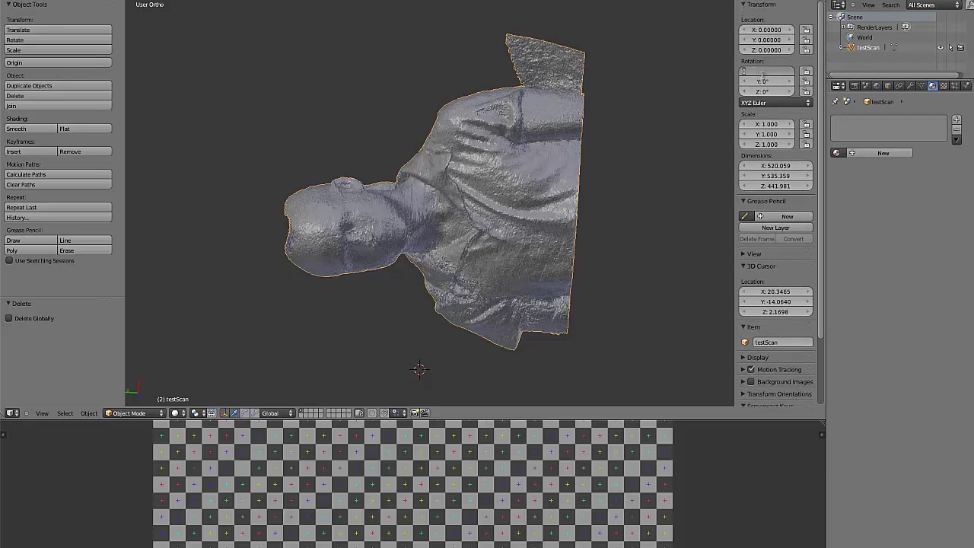
pyautogui.write('90')
pyautogui.press('Return')
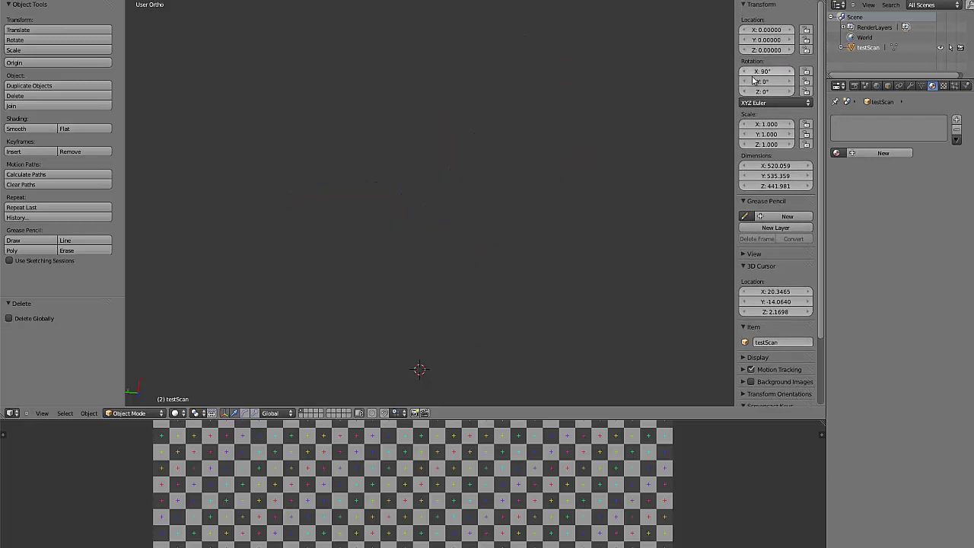
pyautogui.press('Home')
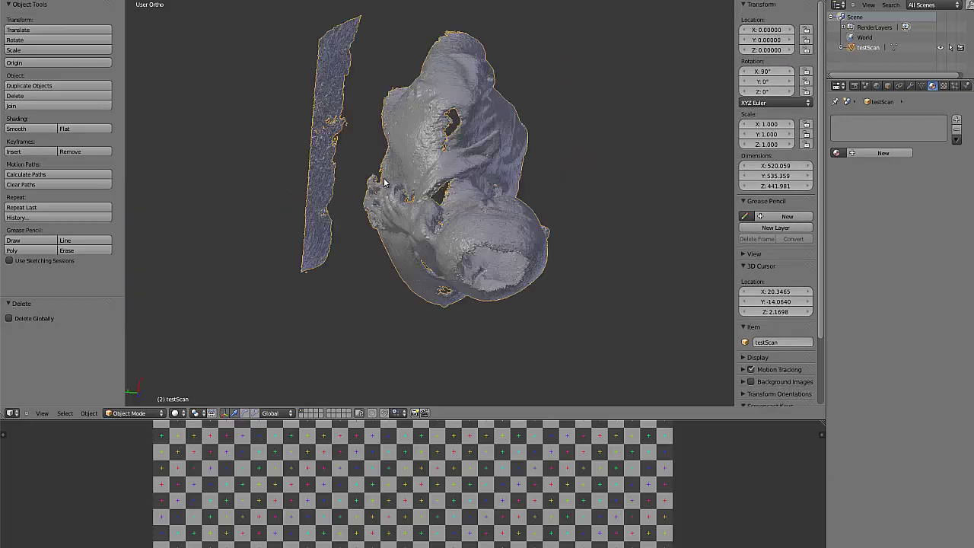
# - Set the scale of the testScan mesh to 0.1 on the X, Y and Z axes
pyautogui.moveTo(564, 219); pyautogui.dragTo(615, 151, button='middle')
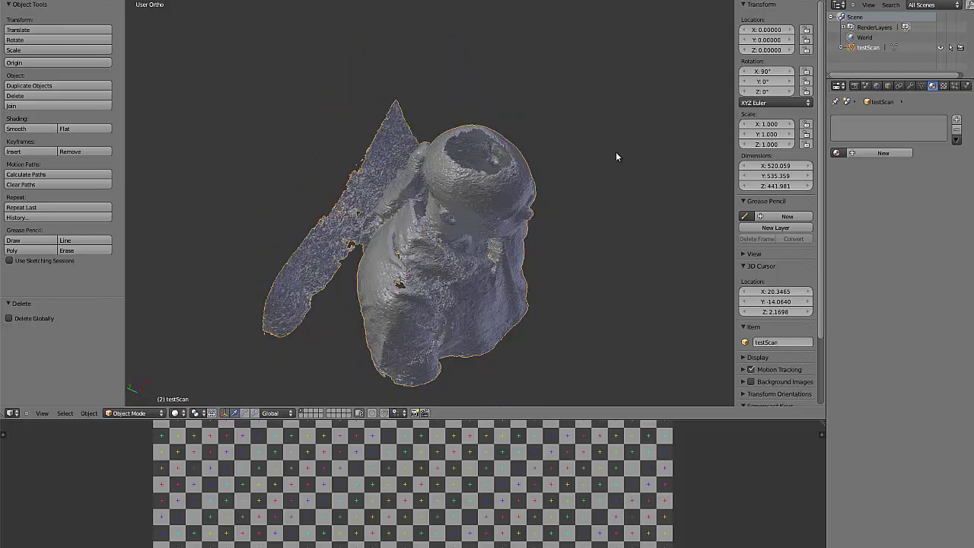
pyautogui.scroll(-3, 616, 152)
pyautogui.click(834, 134)
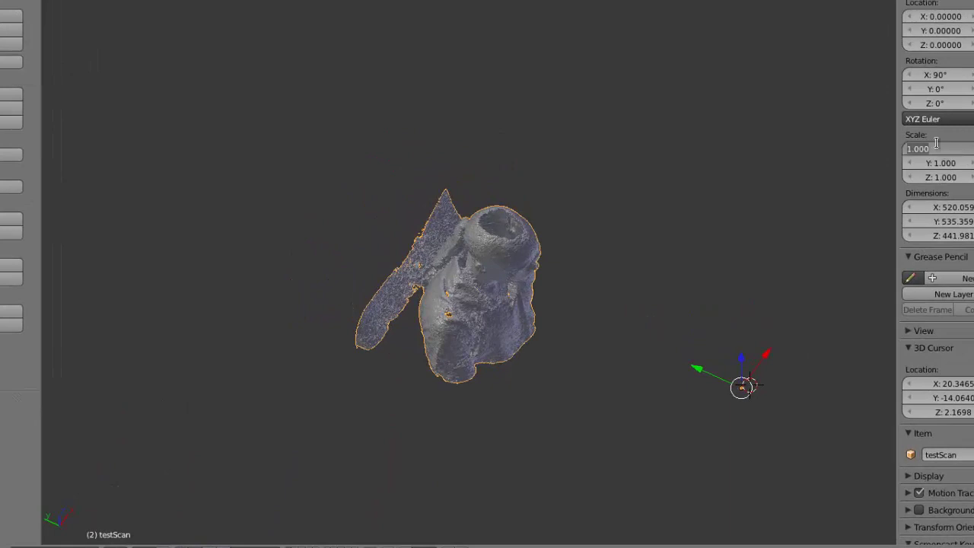
pyautogui.write('0.1')
pyautogui.press('Tab')
pyautogui.write('0.1')
pyautogui.press('Tab')
pyautogui.write('0.1')
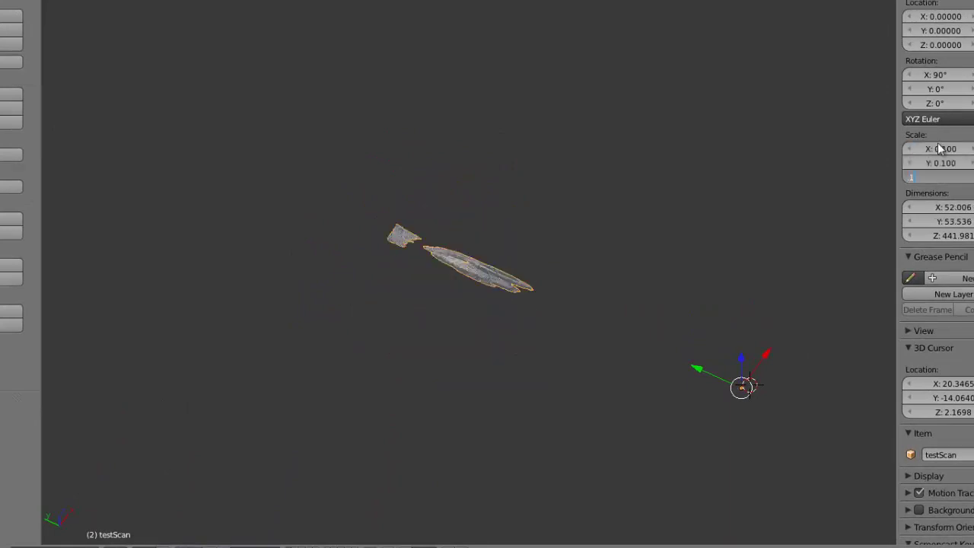
pyautogui.press('Return')
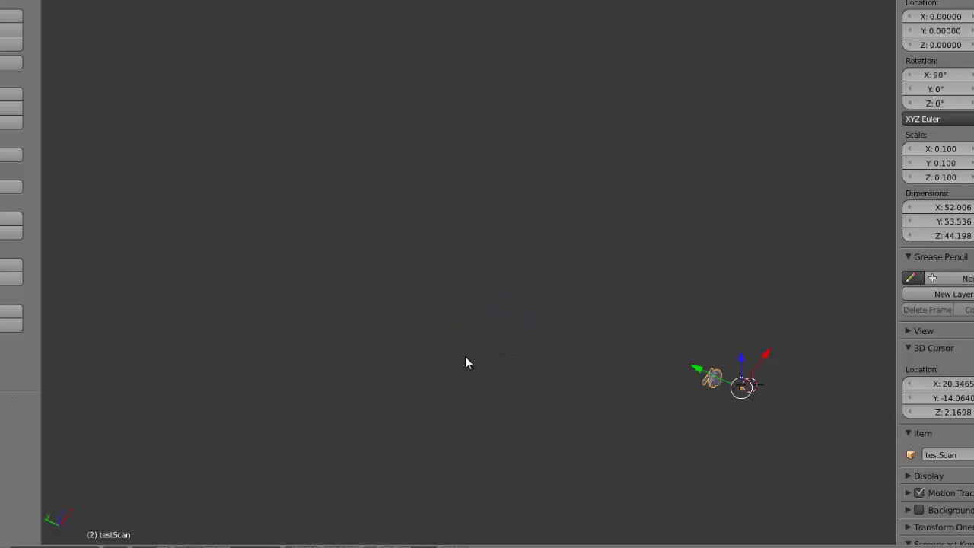
pyautogui.press('KP_Decimal')
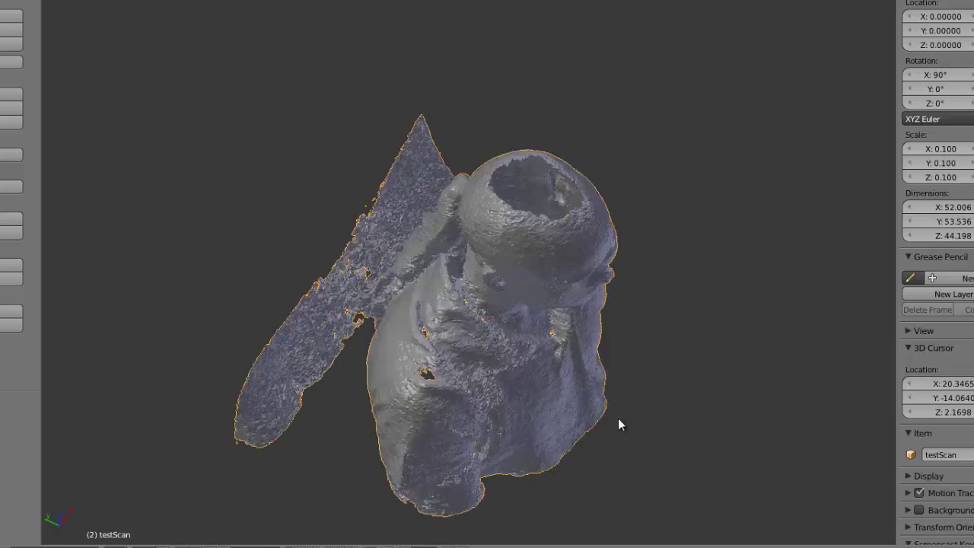
pyautogui.moveTo(618, 424); pyautogui.dragTo(573, 328, button='middle')
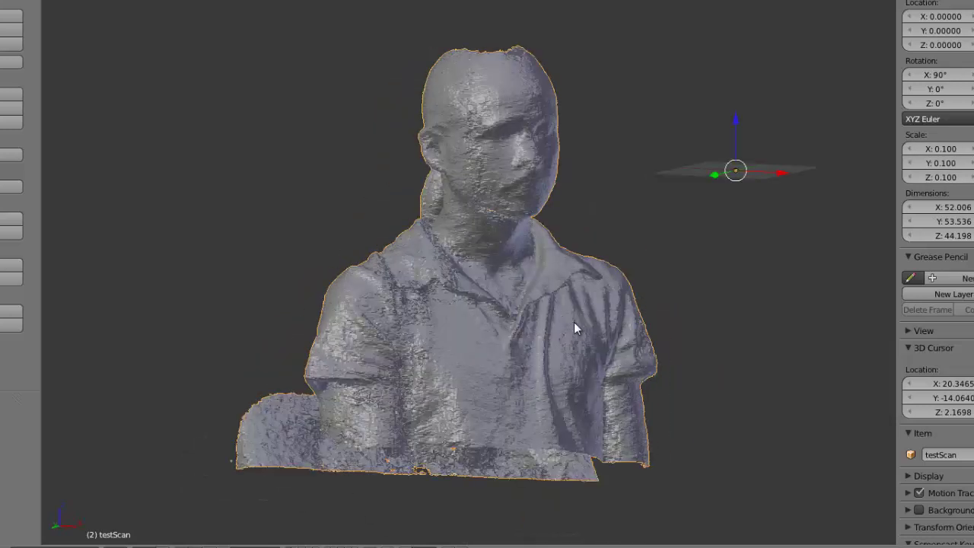
# - Start the Screencast Keys display so mouse and keyboard inputs are shown in the 3D viewport
pyautogui.scroll(-4, 936, 427)
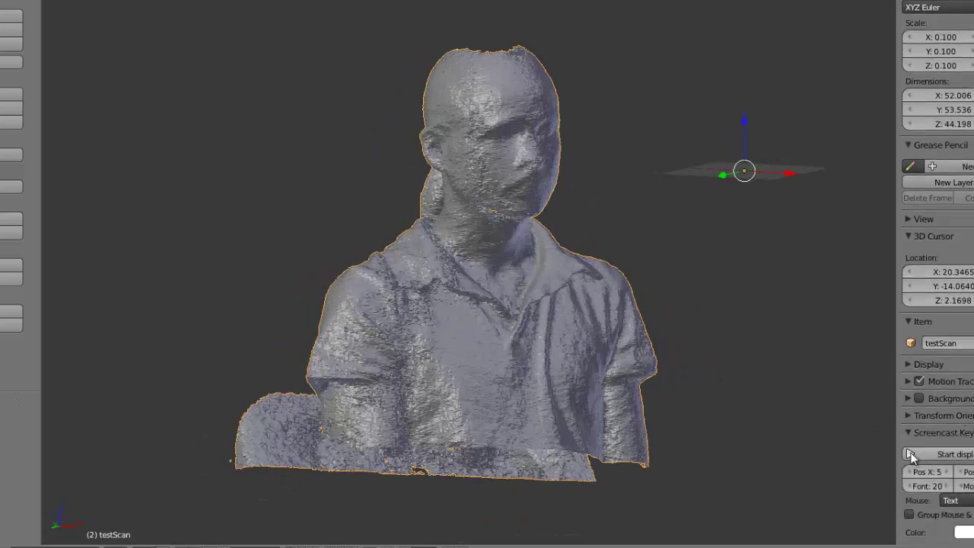
pyautogui.click(911, 454)
pyautogui.moveTo(640, 370); pyautogui.dragTo(560, 370, button='middle')
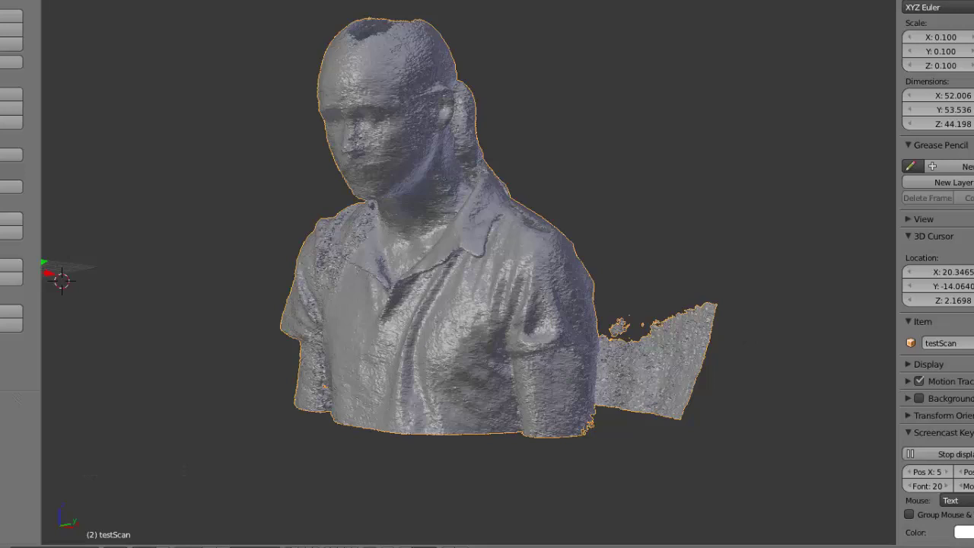
pyautogui.click(971, 380)
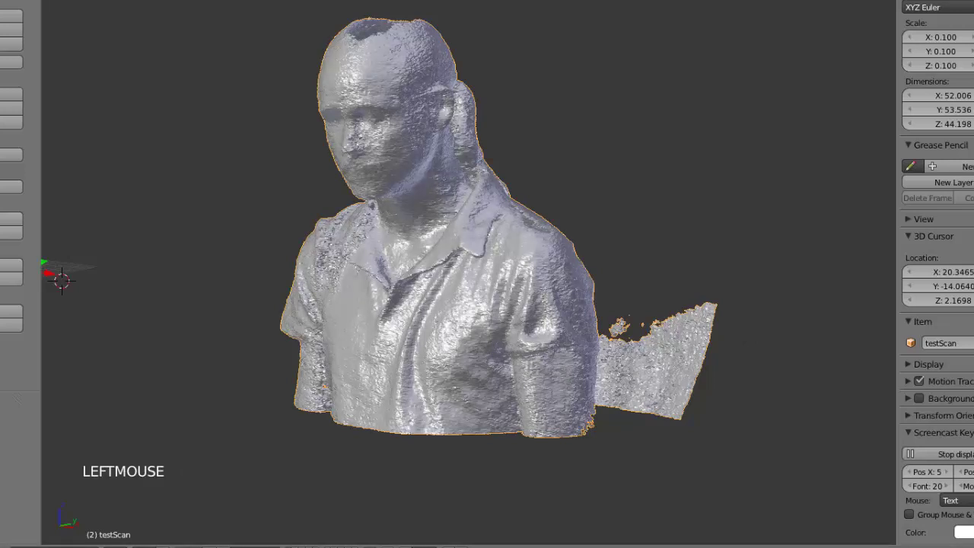